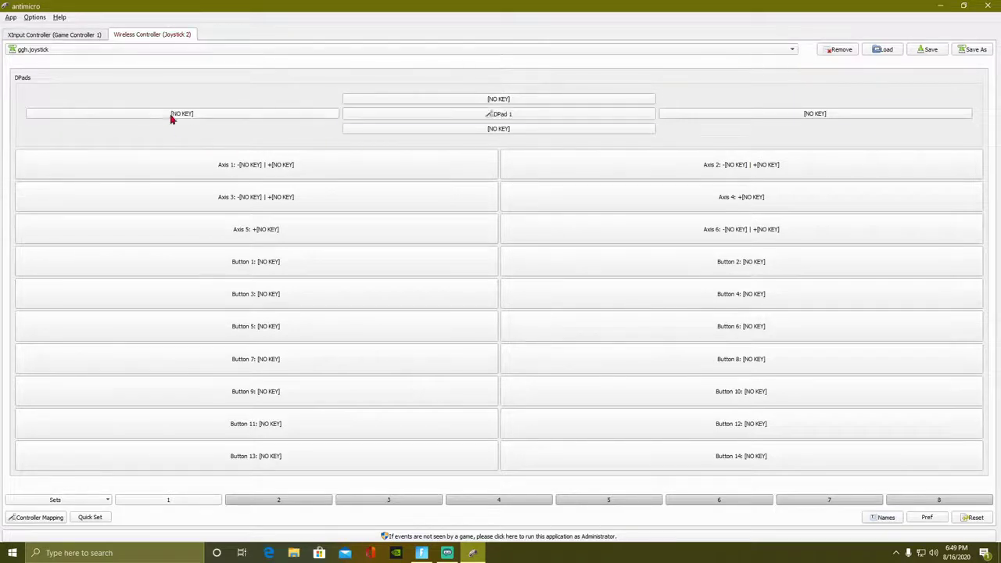
# - Open Button 14's advanced assignment on the wireless controller and record G as the first key
pyautogui.click(92, 35)
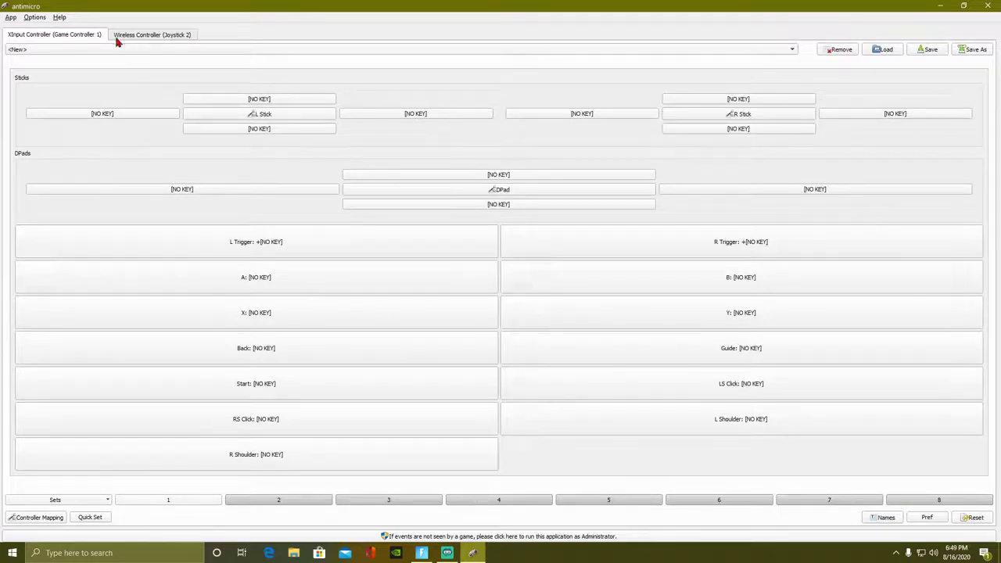
pyautogui.click(144, 37)
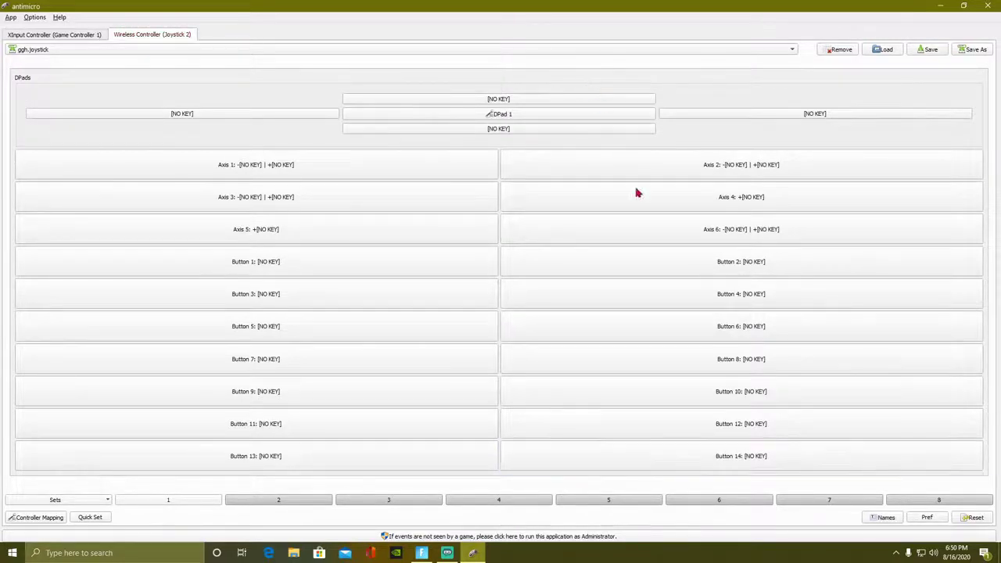
pyautogui.click(746, 462)
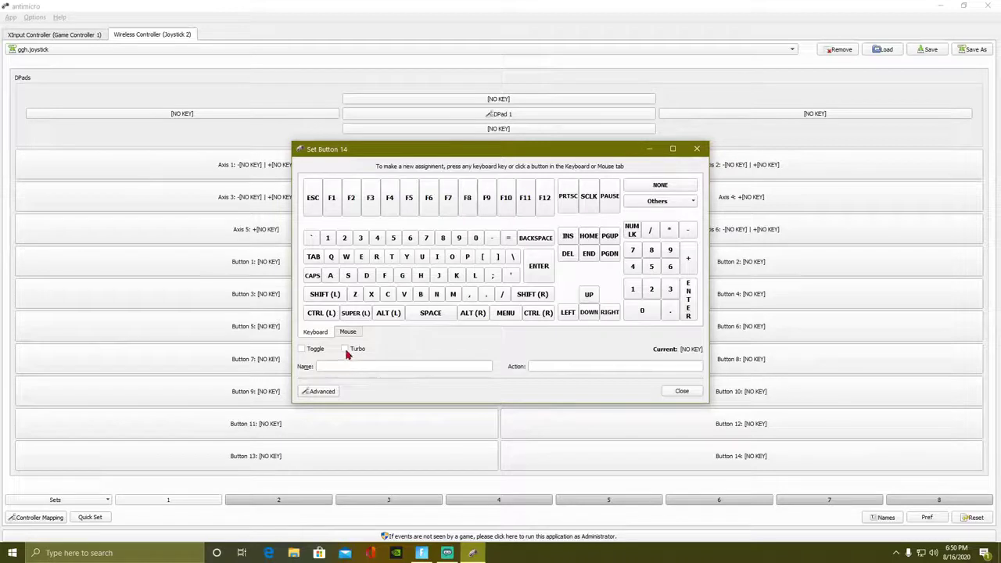
pyautogui.click(329, 393)
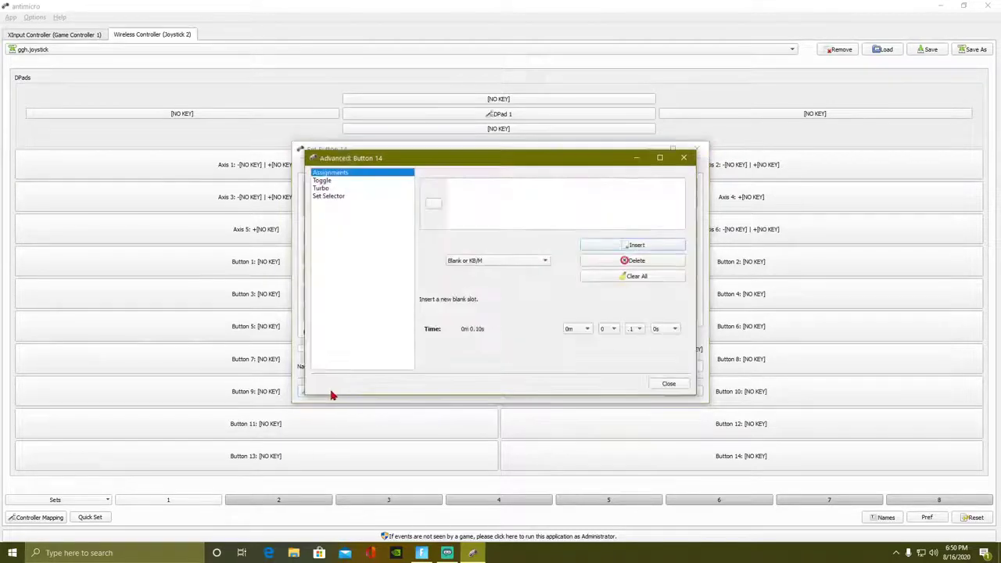
pyautogui.click(436, 205)
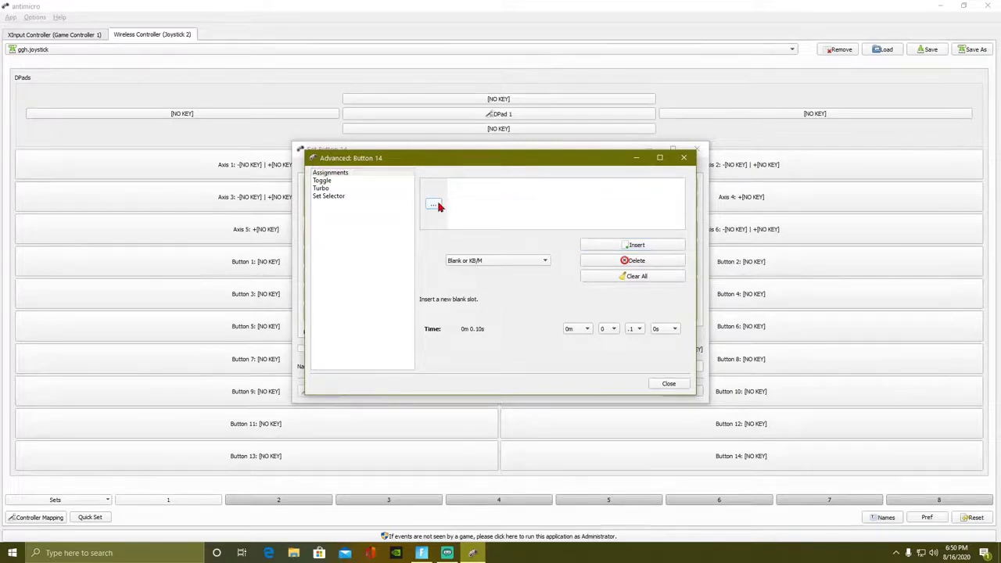
pyautogui.press('g')
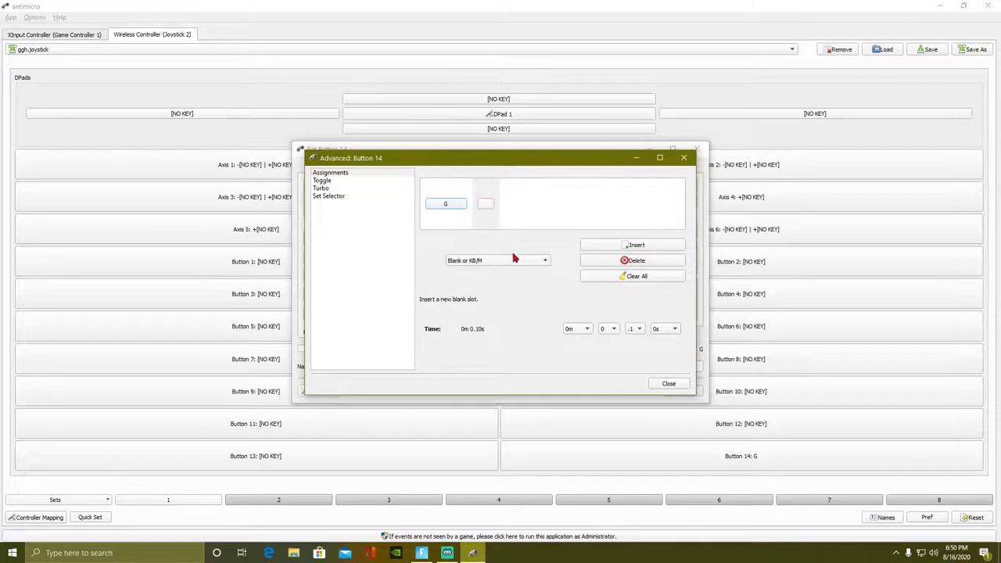
# - Insert a Cycle slot after G in Button 14's sequence
pyautogui.click(486, 203)
pyautogui.click(507, 265)
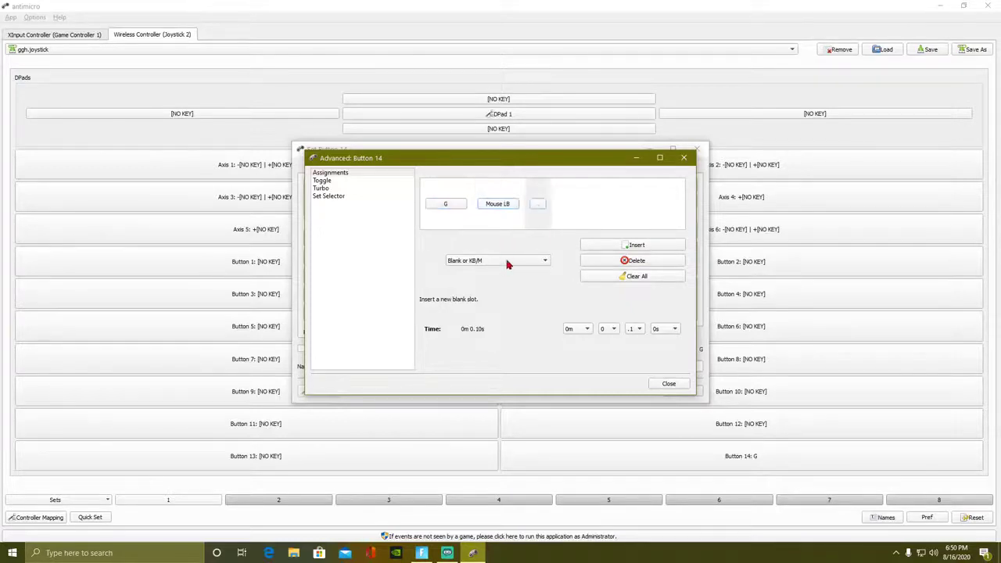
pyautogui.click(509, 261)
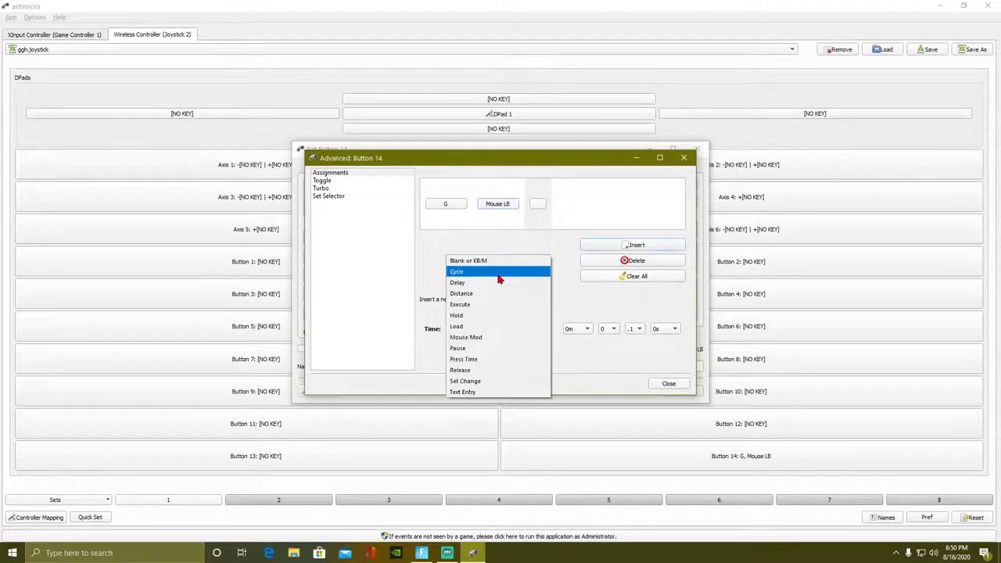
pyautogui.click(500, 272)
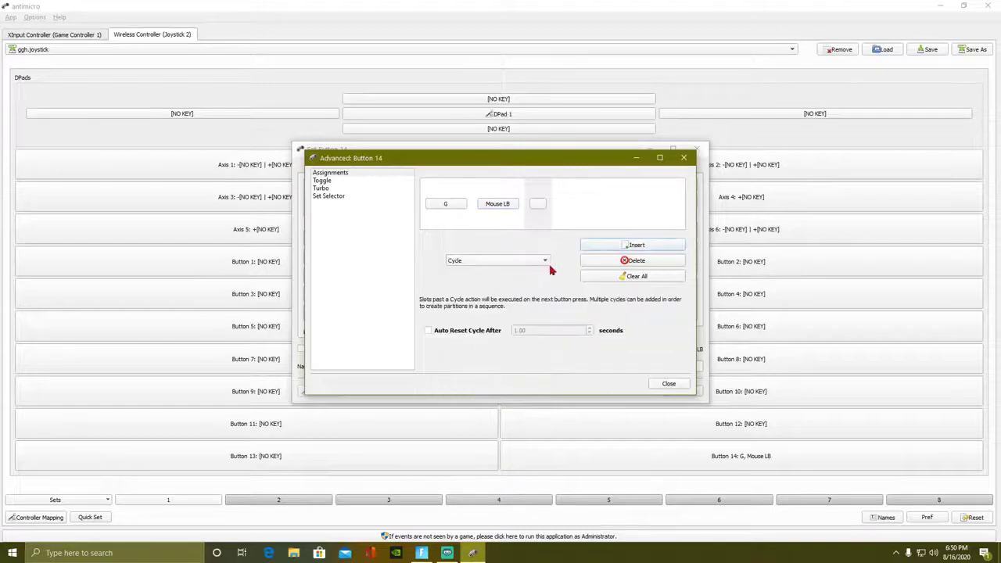
pyautogui.click(499, 208)
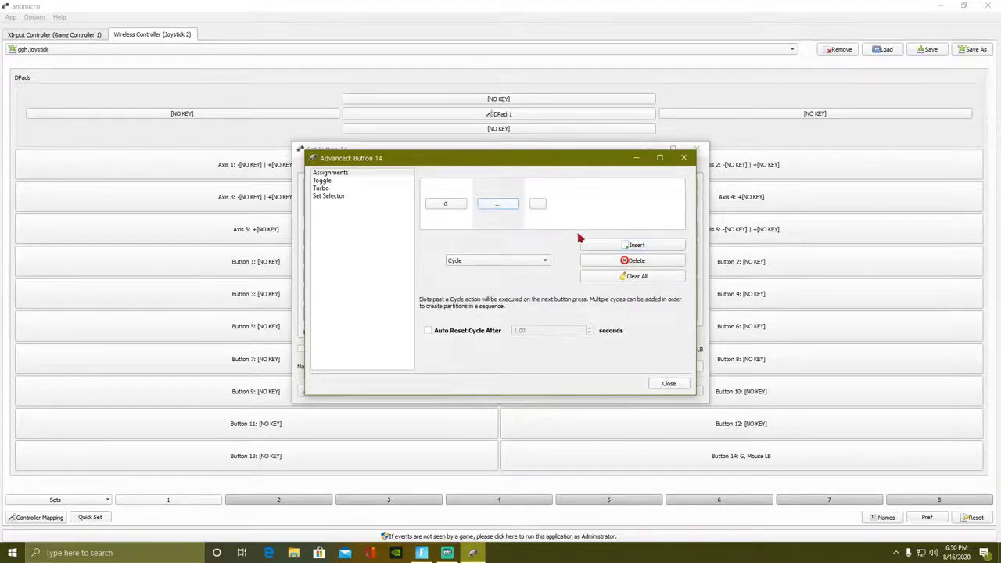
pyautogui.click(616, 248)
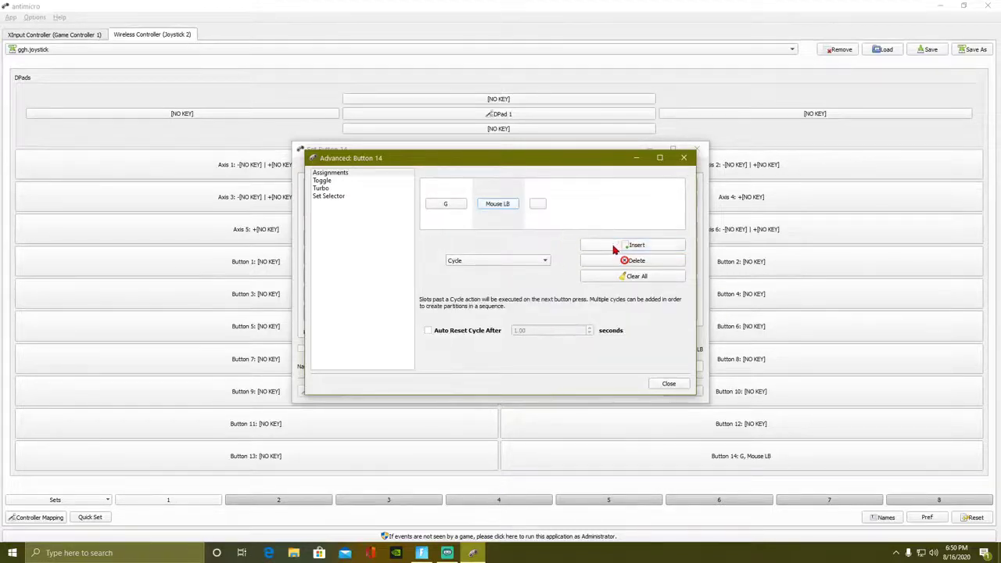
# - Record R, then insert another Cycle slot after it
pyautogui.click(540, 205)
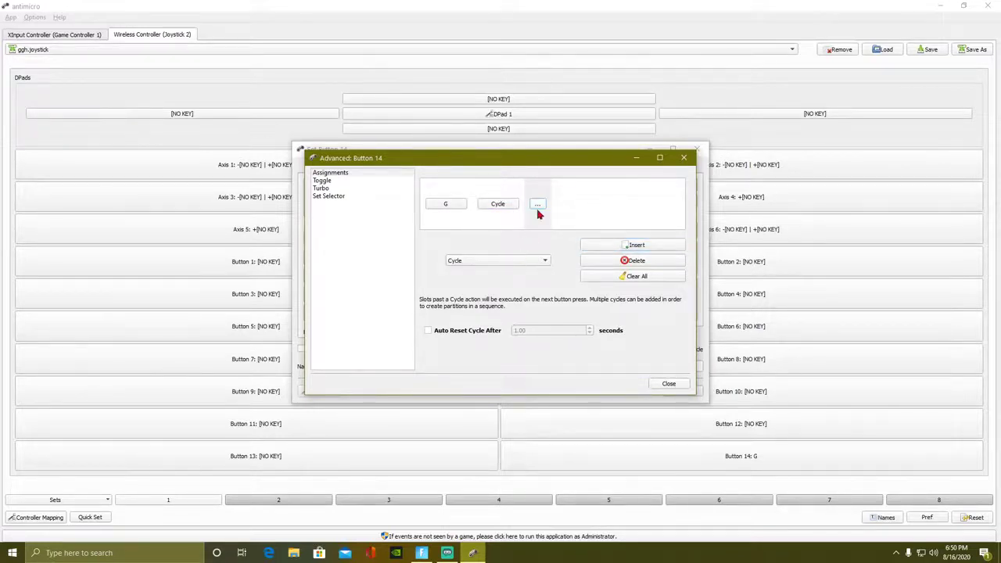
pyautogui.press('r')
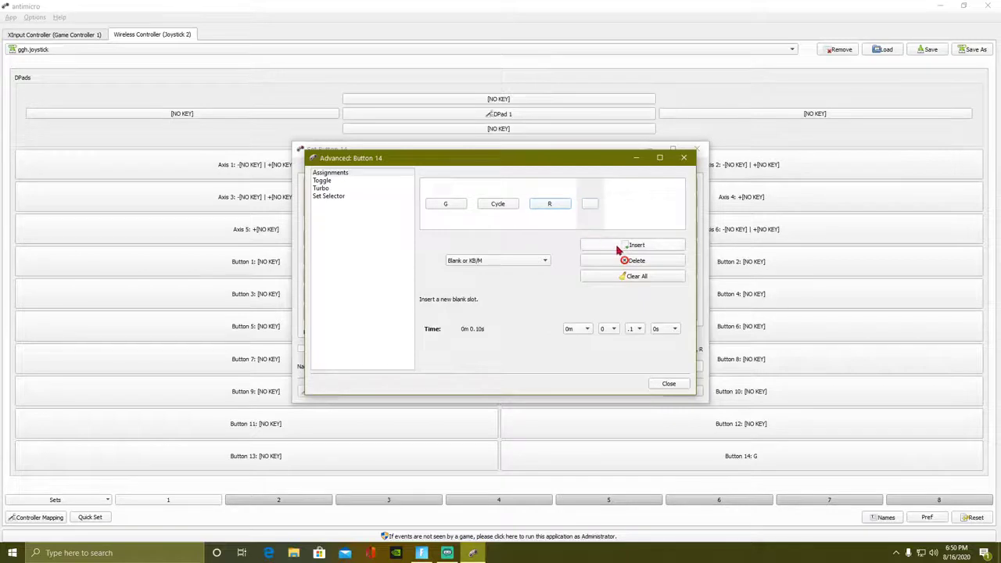
pyautogui.click(507, 261)
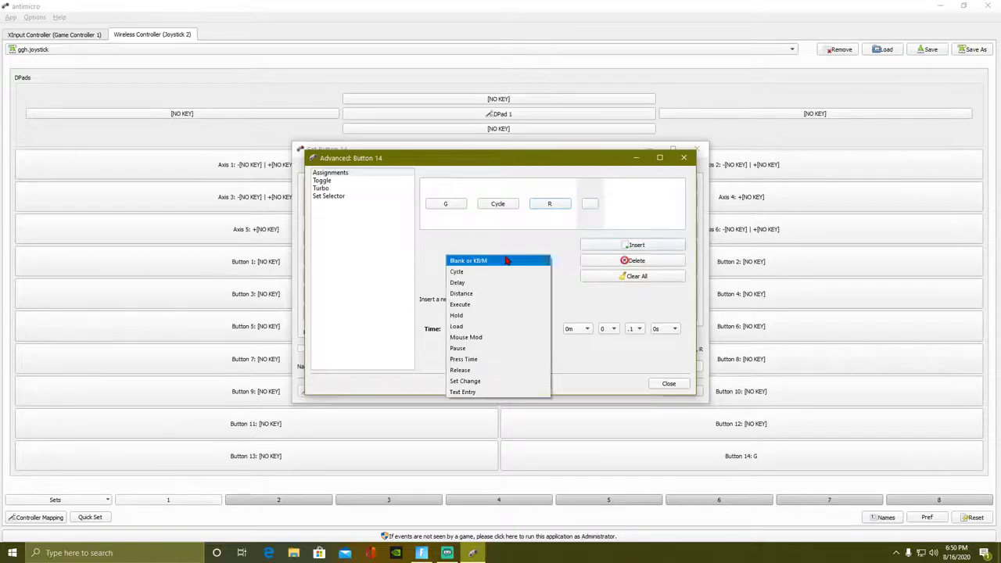
pyautogui.click(507, 275)
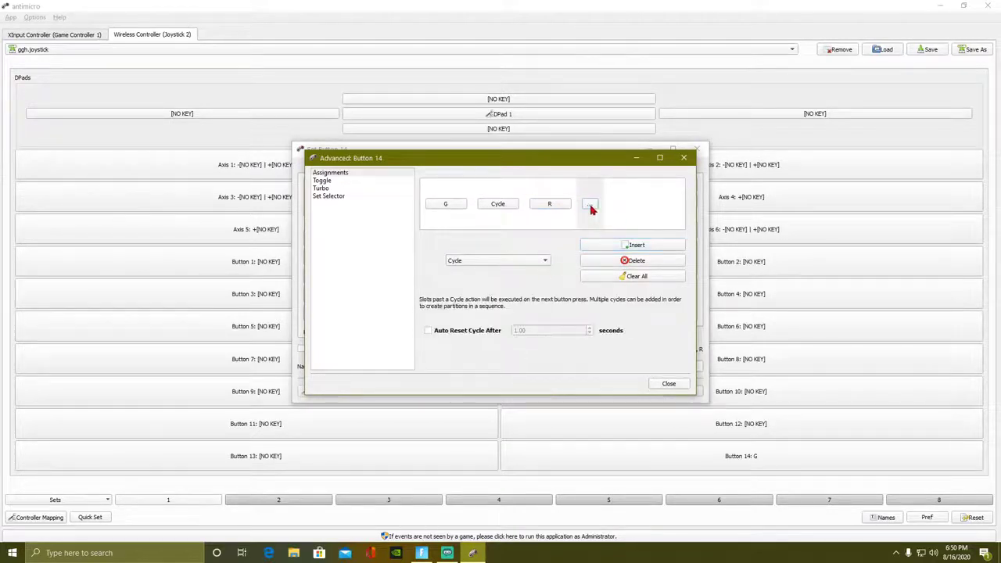
pyautogui.click(590, 207)
pyautogui.click(524, 261)
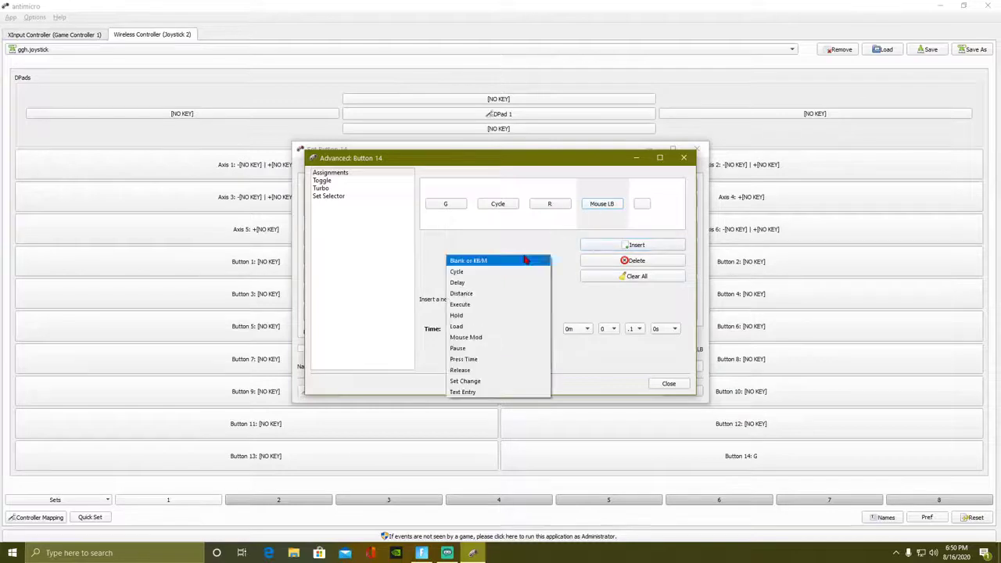
pyautogui.click(598, 205)
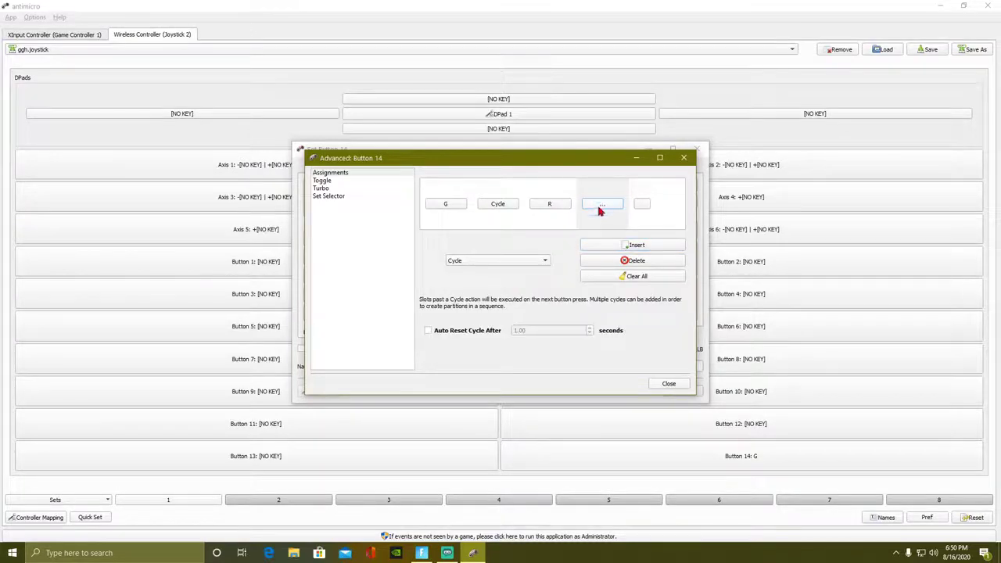
pyautogui.click(599, 207)
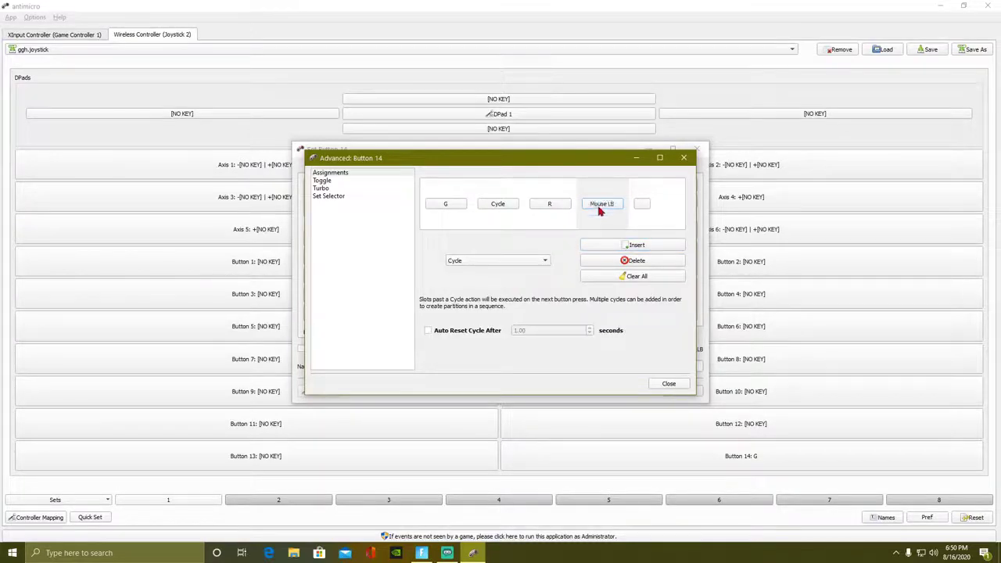
pyautogui.click(617, 246)
# - Set Button 14's turbo delay to 0.02 sec (50 per second) and close both dialogs
pyautogui.click(342, 188)
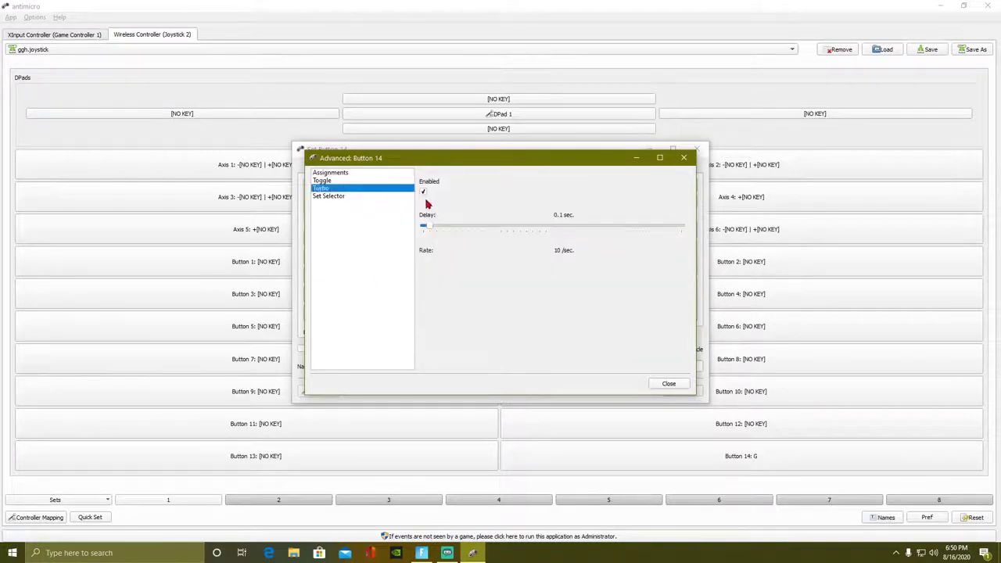
pyautogui.moveTo(434, 228); pyautogui.dragTo(381, 230)
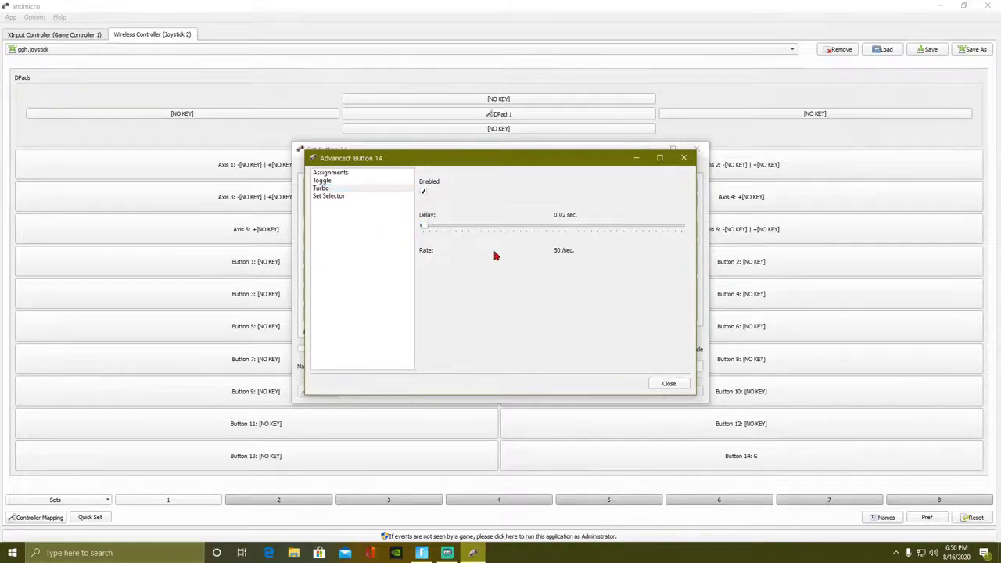
pyautogui.click(674, 386)
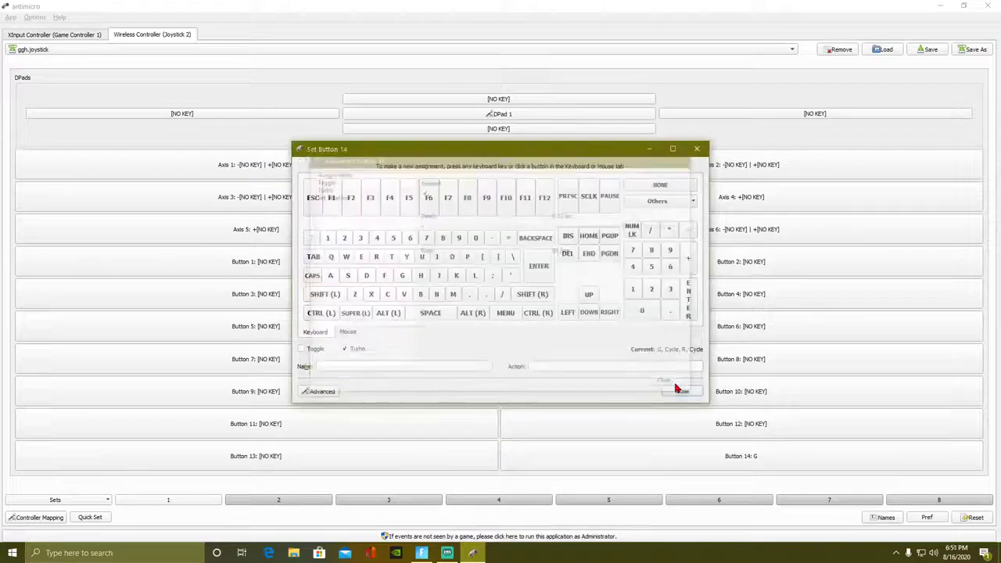
pyautogui.click(678, 393)
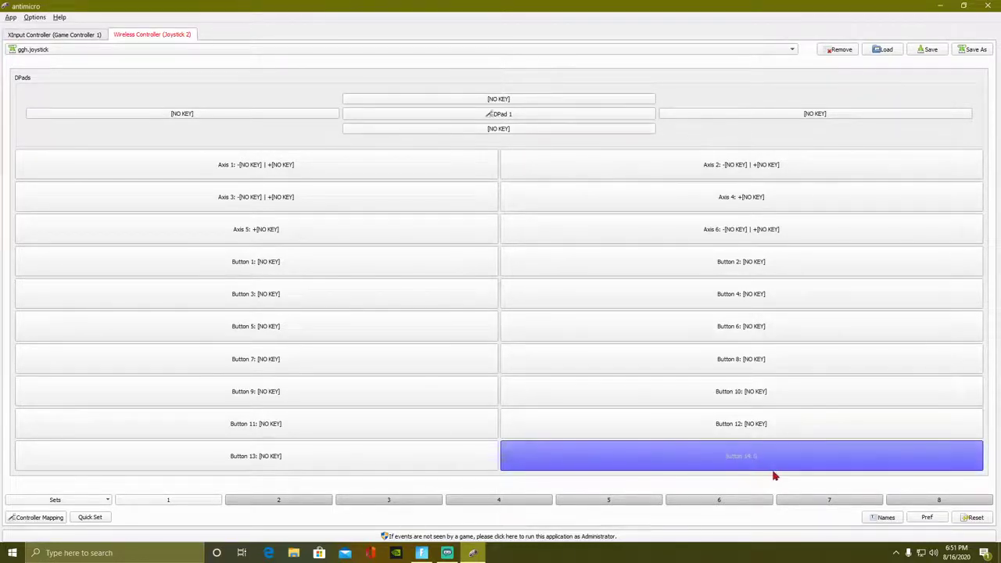
# - Enable Launch At Windows Startup in antimicro's settings
pyautogui.click(32, 18)
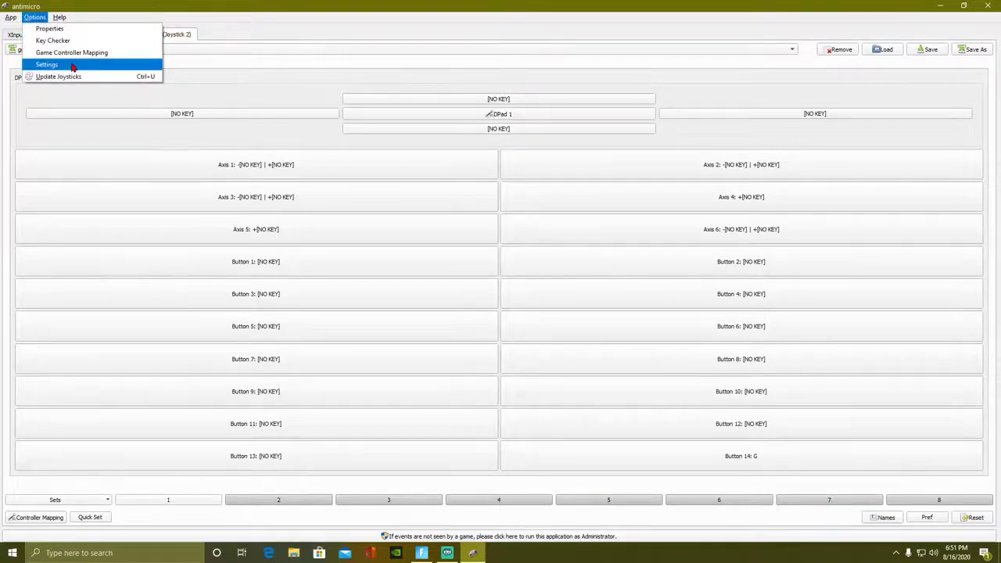
pyautogui.click(47, 64)
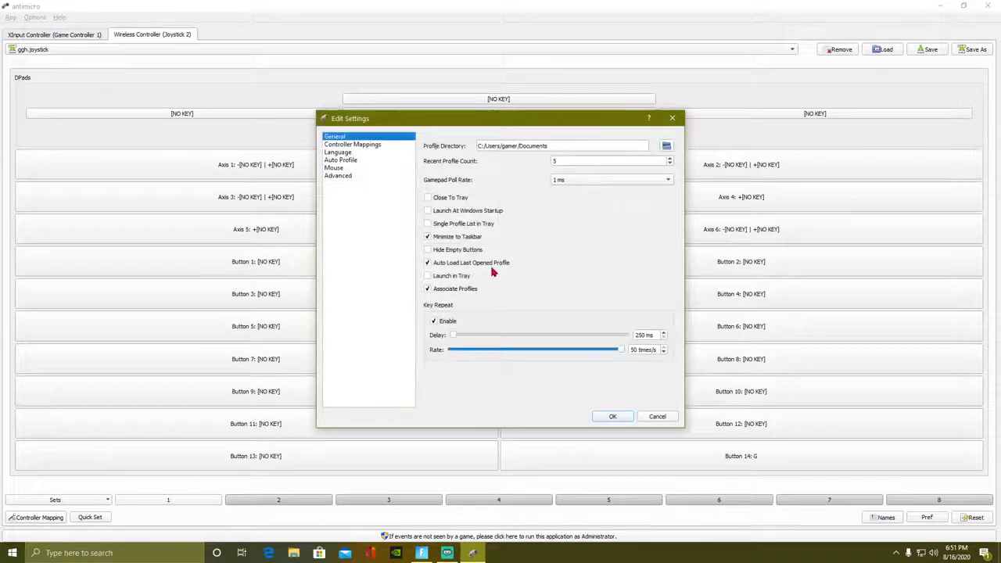
pyautogui.click(460, 213)
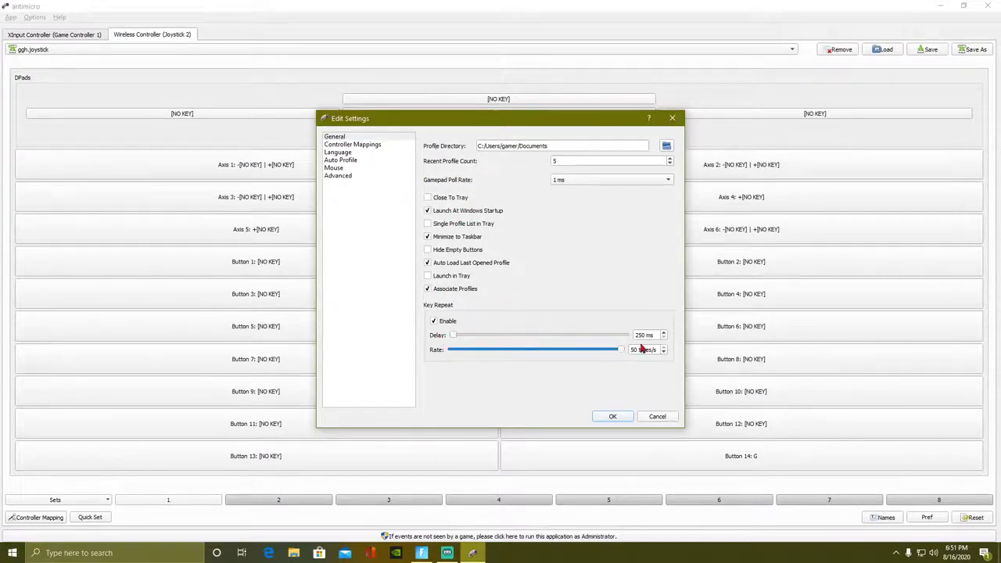
# - Review poll rate, logging, mapping, auto profile and mouse settings, then confirm with OK
pyautogui.click(588, 185)
pyautogui.click(383, 178)
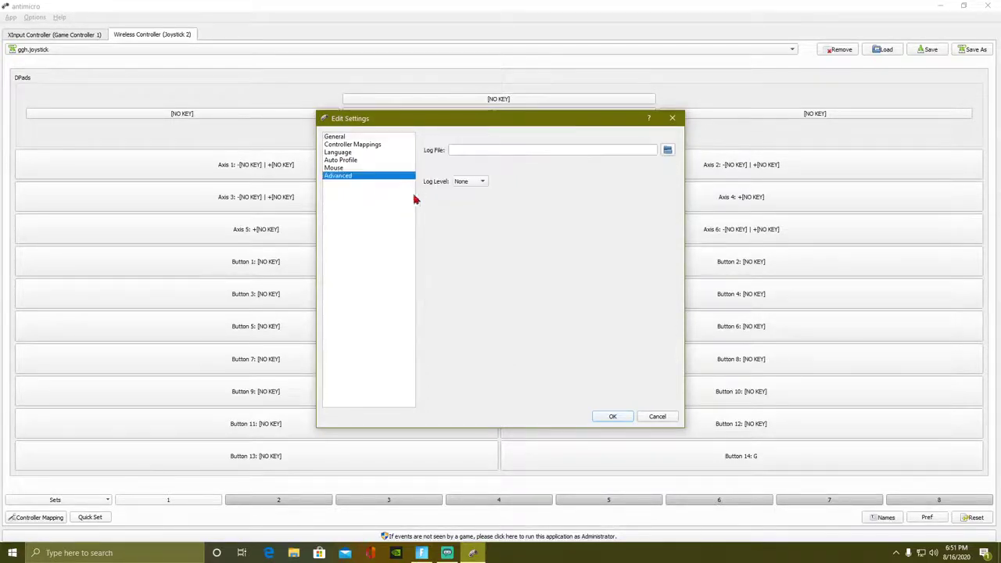
pyautogui.click(386, 147)
pyautogui.click(376, 161)
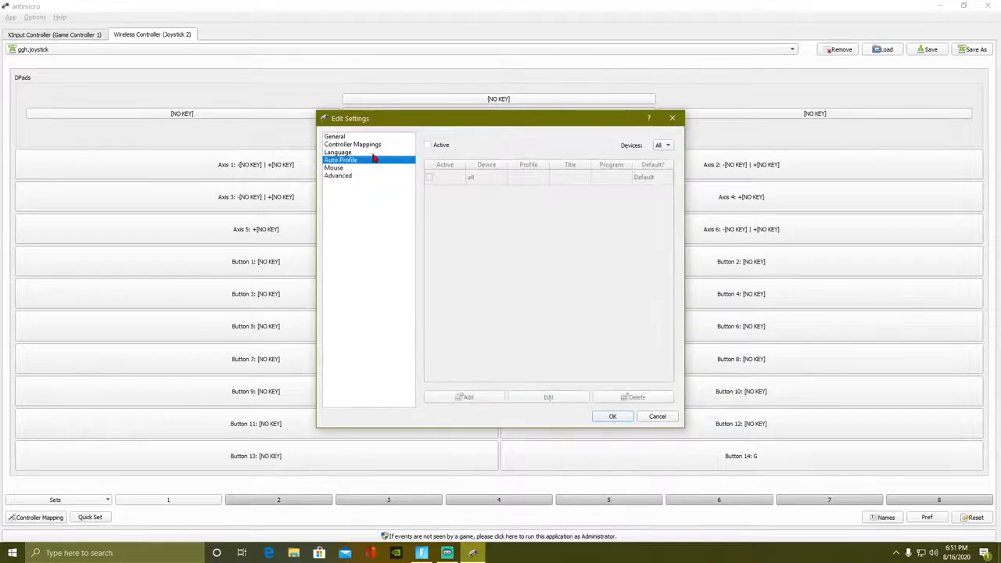
pyautogui.click(371, 169)
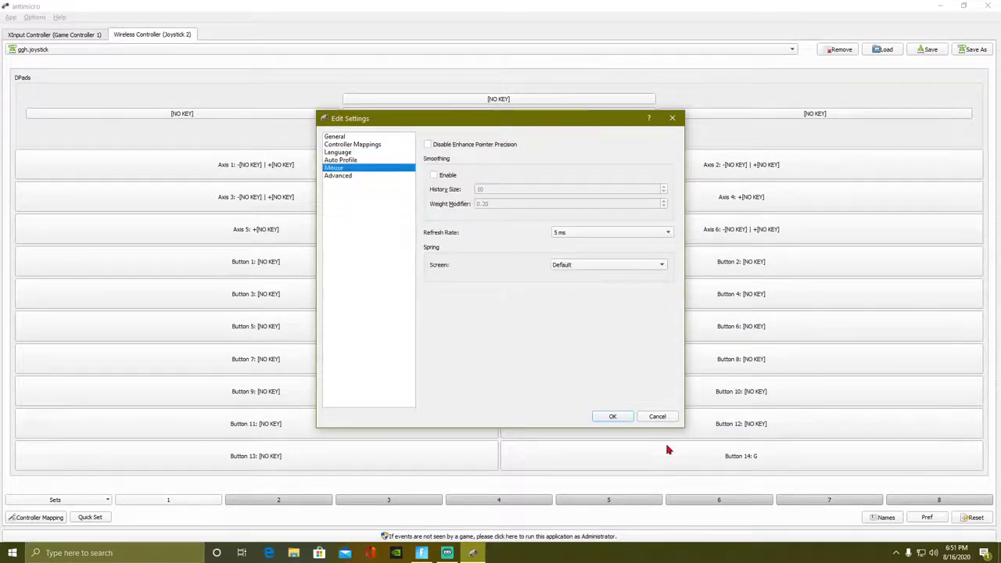
pyautogui.click(613, 417)
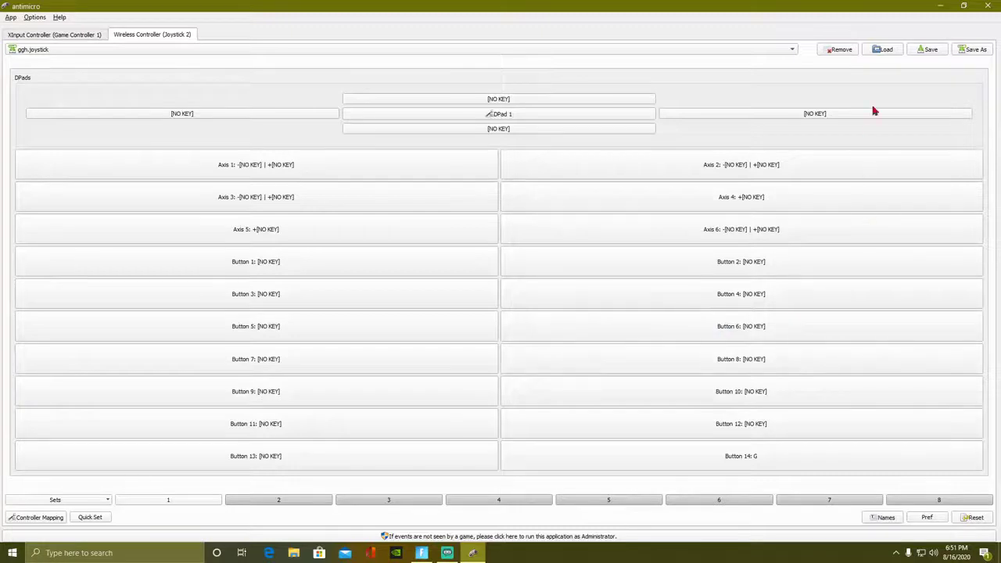
# - Dismiss the Load browser, save the ggh.joystick profile, and minimize antimicro
pyautogui.click(884, 50)
pyautogui.click(931, 51)
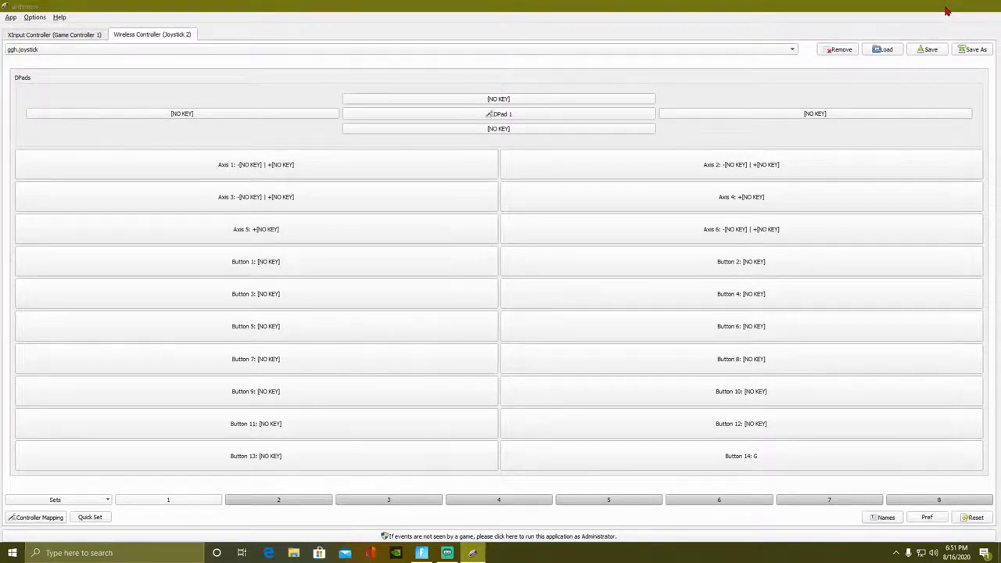
pyautogui.click(942, 6)
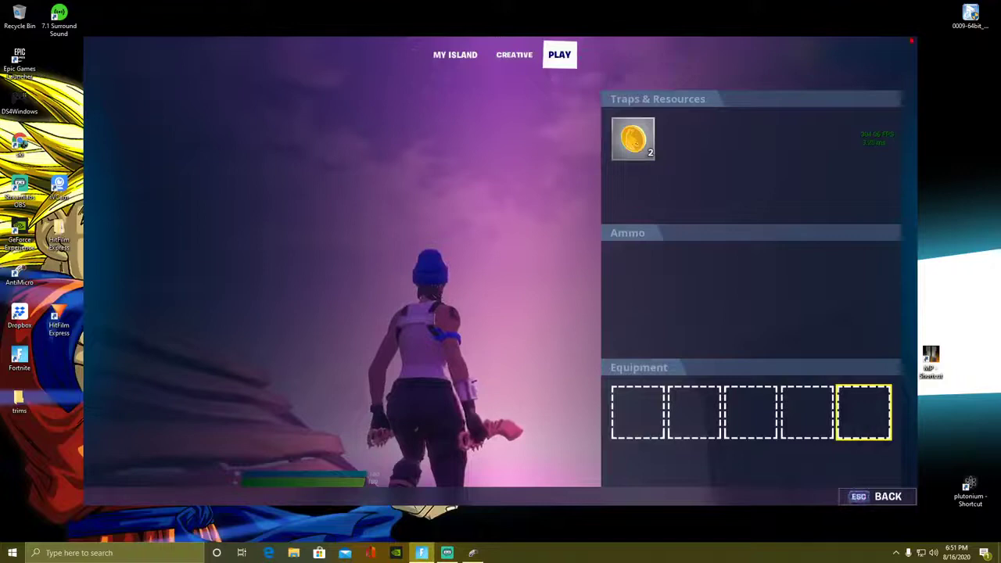
# - Set Fortnite's fullscreen video resolution to 1920x1080 and apply it
pyautogui.press('Escape')
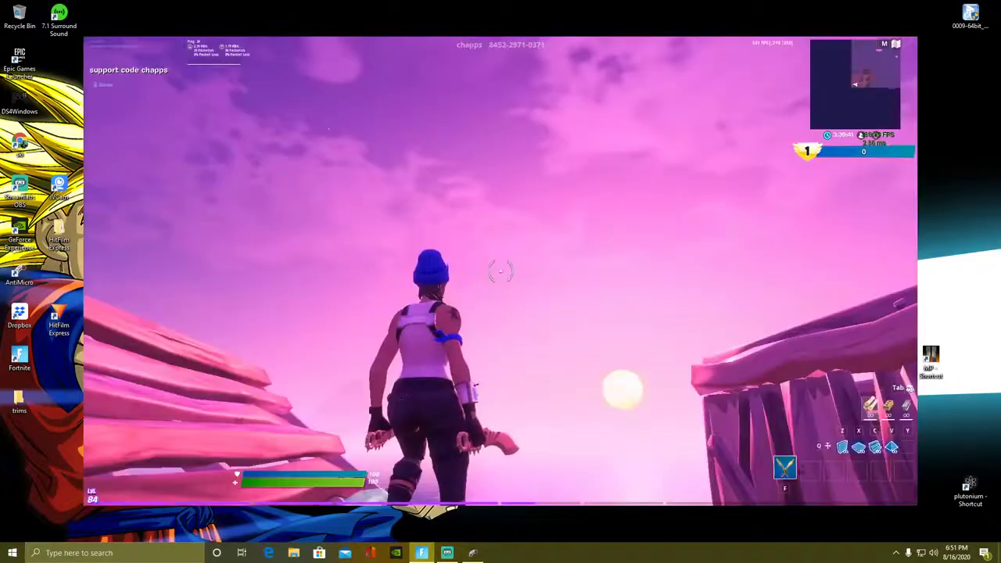
pyautogui.press('Escape')
pyautogui.press('Escape')
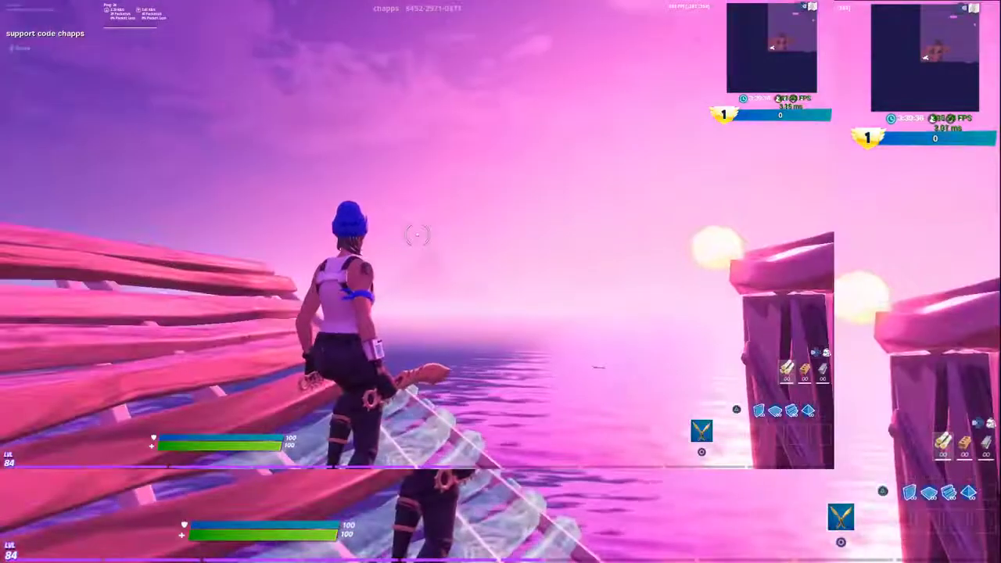
pyautogui.press('Escape')
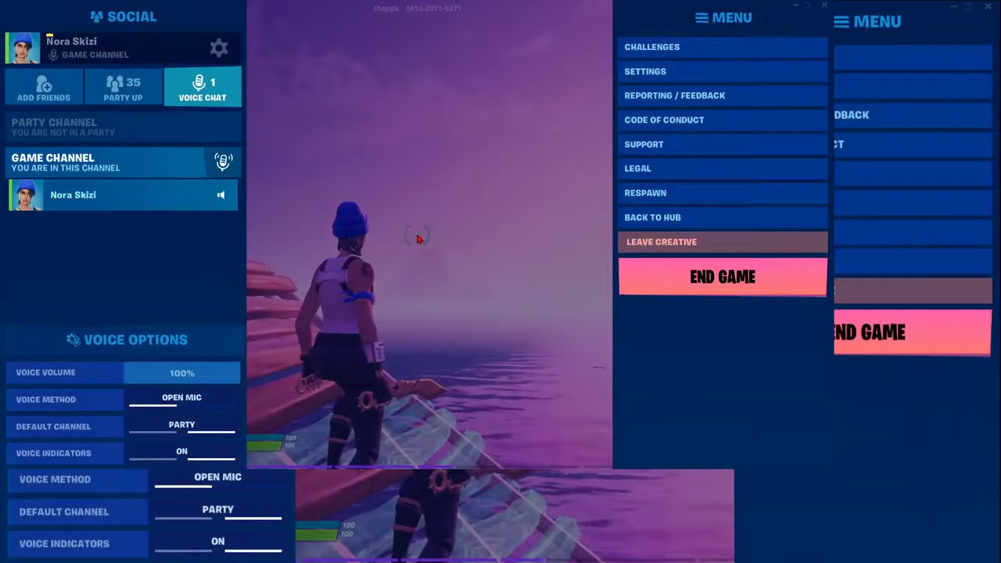
pyautogui.press('Down')
pyautogui.press('Down')
pyautogui.press('Return')
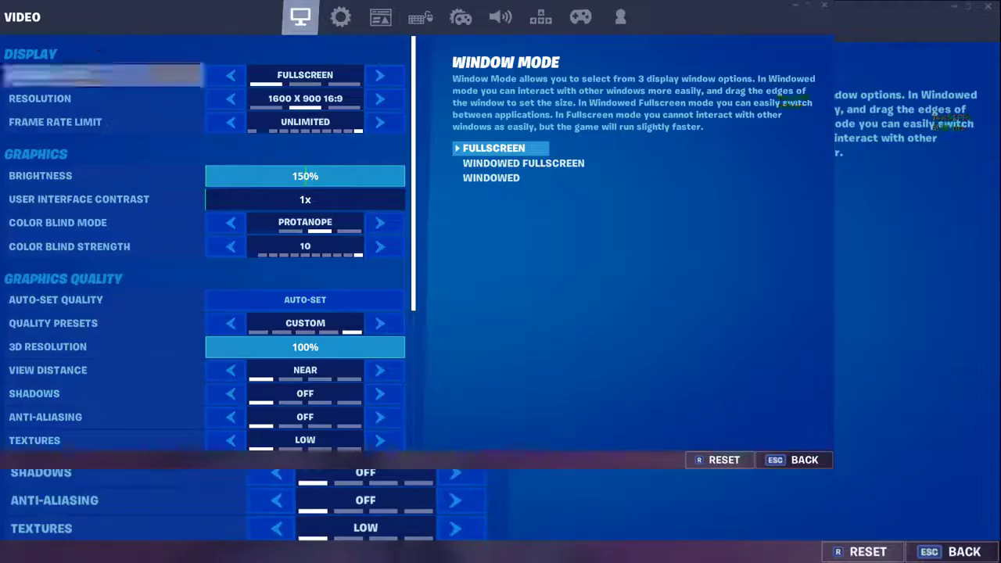
pyautogui.press('Down')
pyautogui.press('Right')
pyautogui.press('Down')
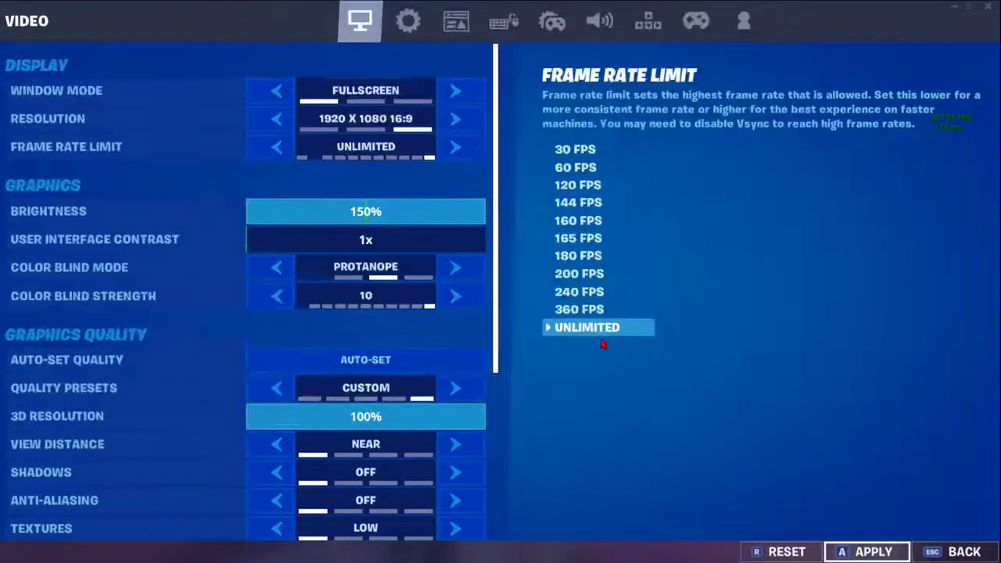
pyautogui.press('a')
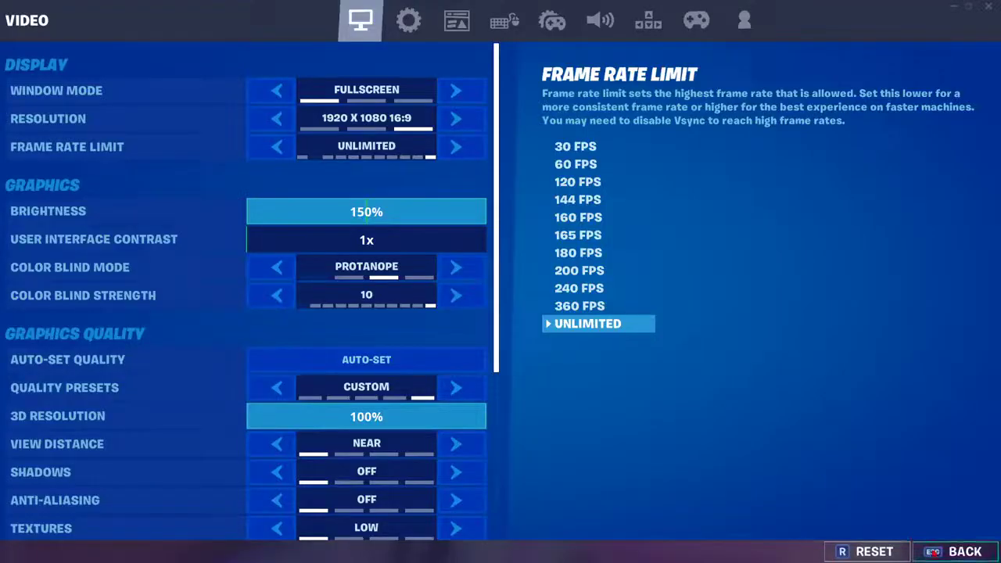
# - Scroll Keyboard Controls to the building bindings: edit on G, select edit on R
pyautogui.click(647, 21)
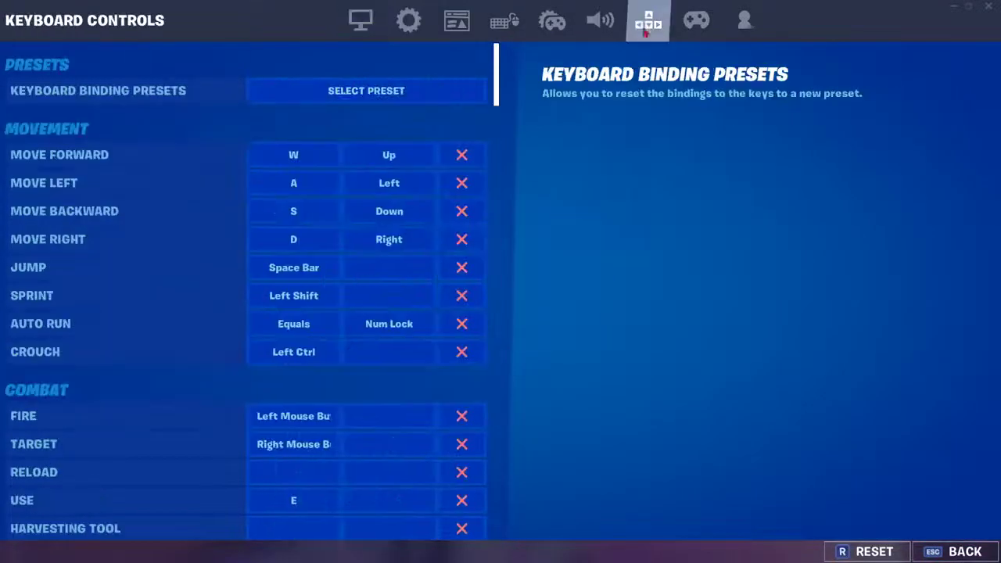
pyautogui.scroll(-3, 380, 157)
pyautogui.scroll(-3, 397, 195)
pyautogui.scroll(-6, 401, 243)
pyautogui.scroll(-8, 391, 244)
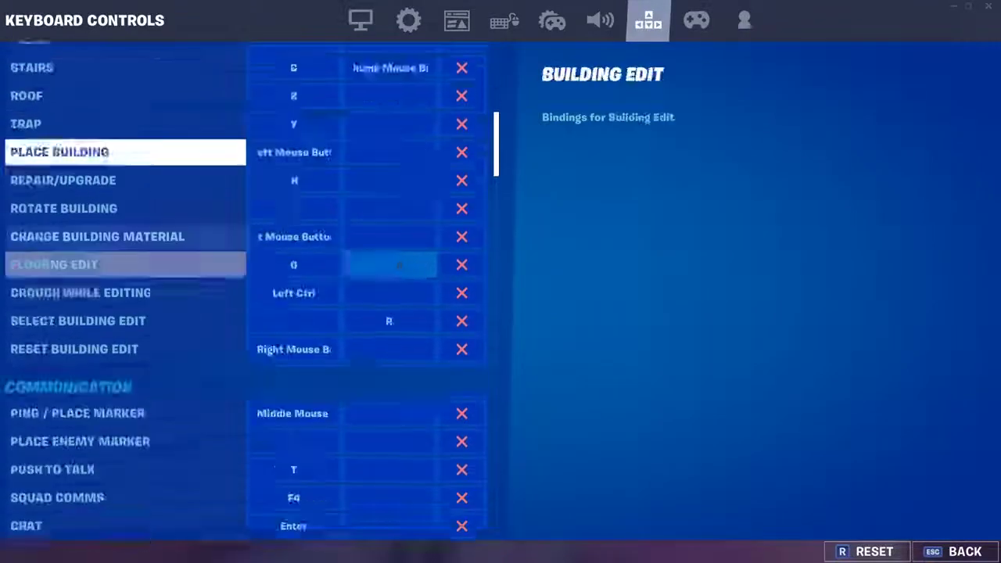
pyautogui.scroll(-1, 313, 248)
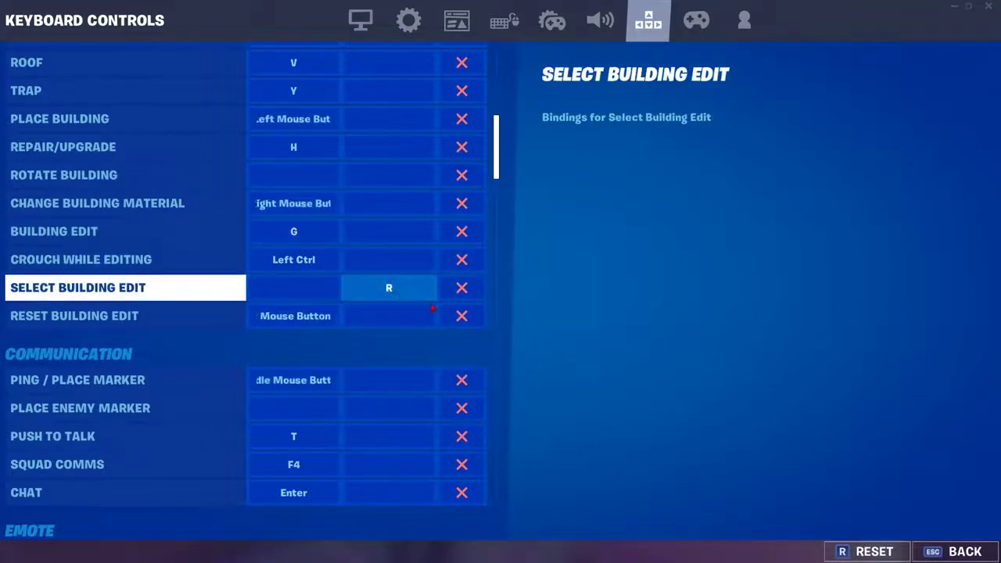
# - Return to the game and repeatedly edit and place wooden builds using G
pyautogui.click(935, 553)
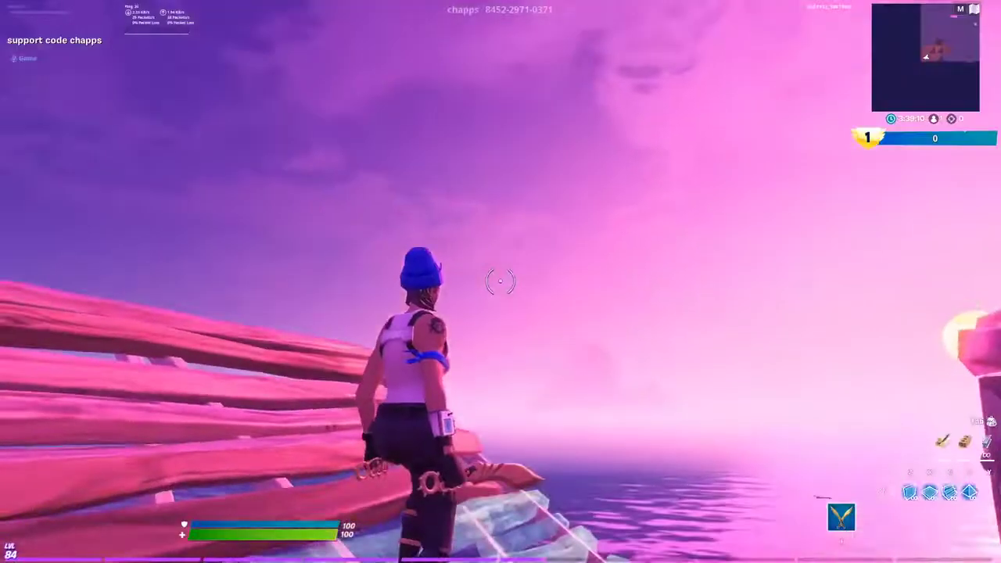
pyautogui.press('g')
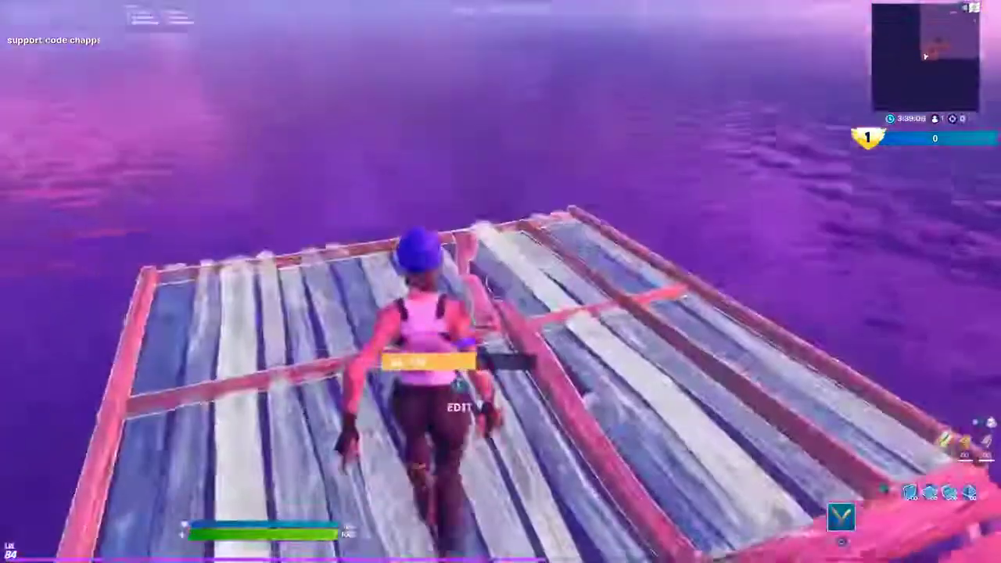
pyautogui.press('g')
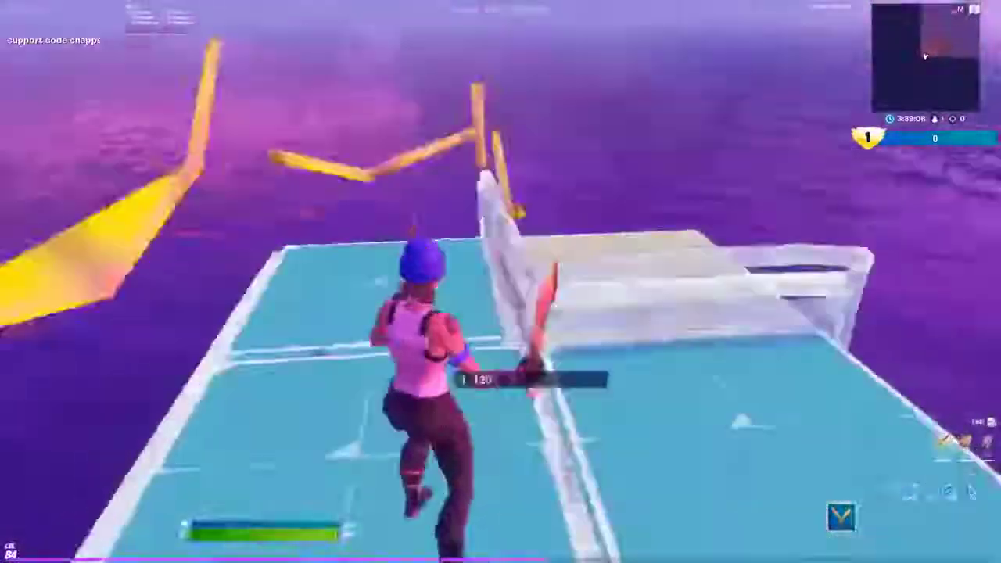
pyautogui.press('g')
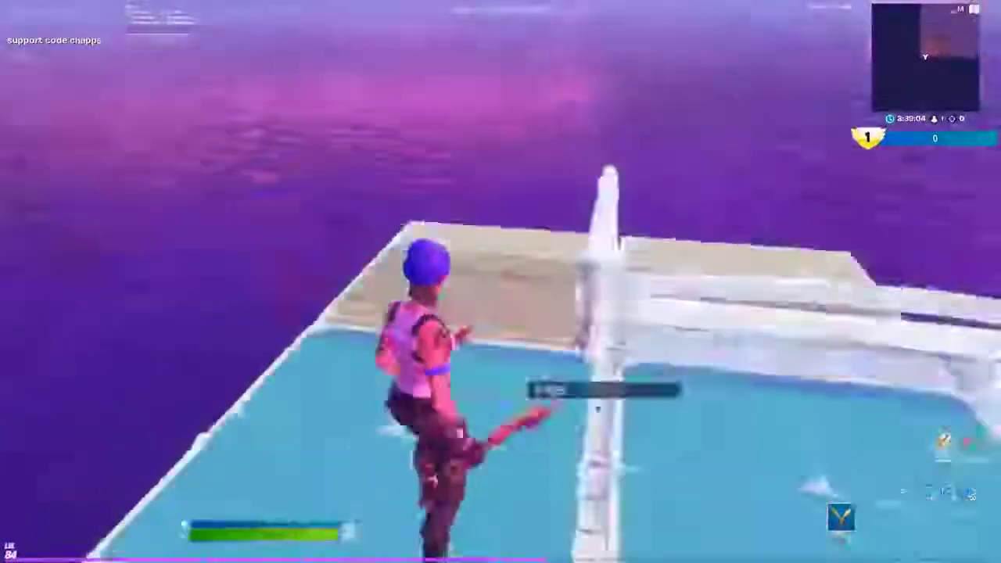
pyautogui.press('g')
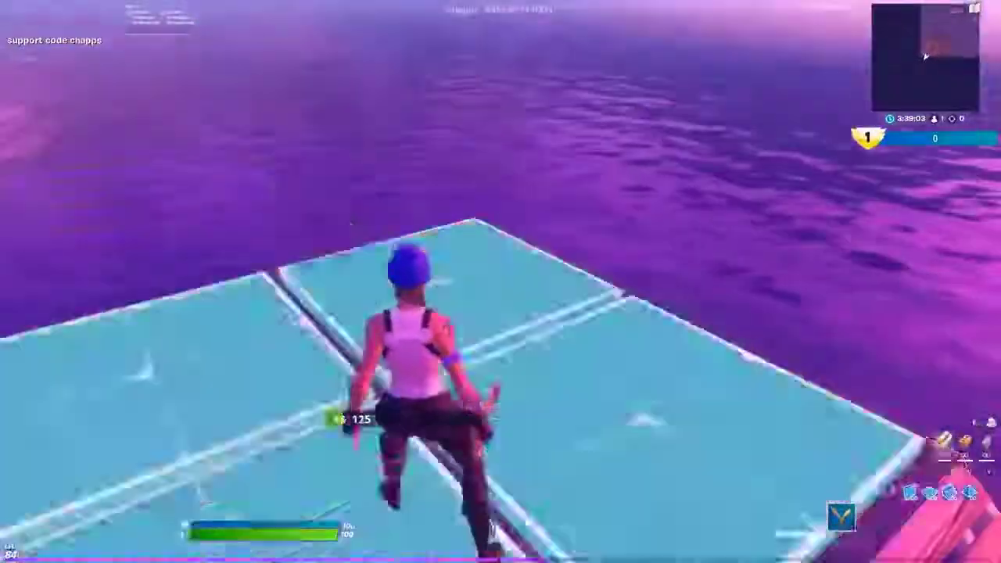
pyautogui.press('g')
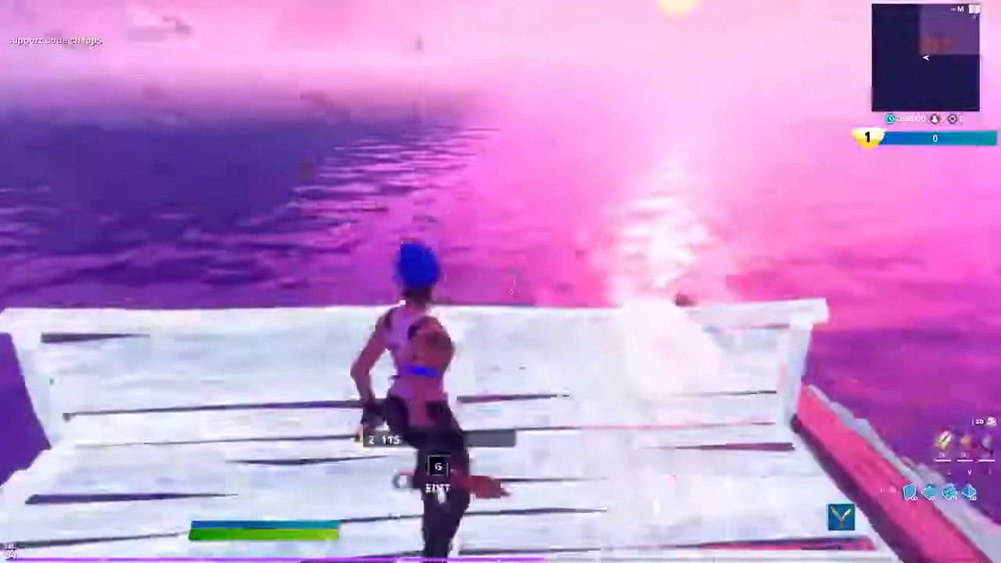
pyautogui.press('g')
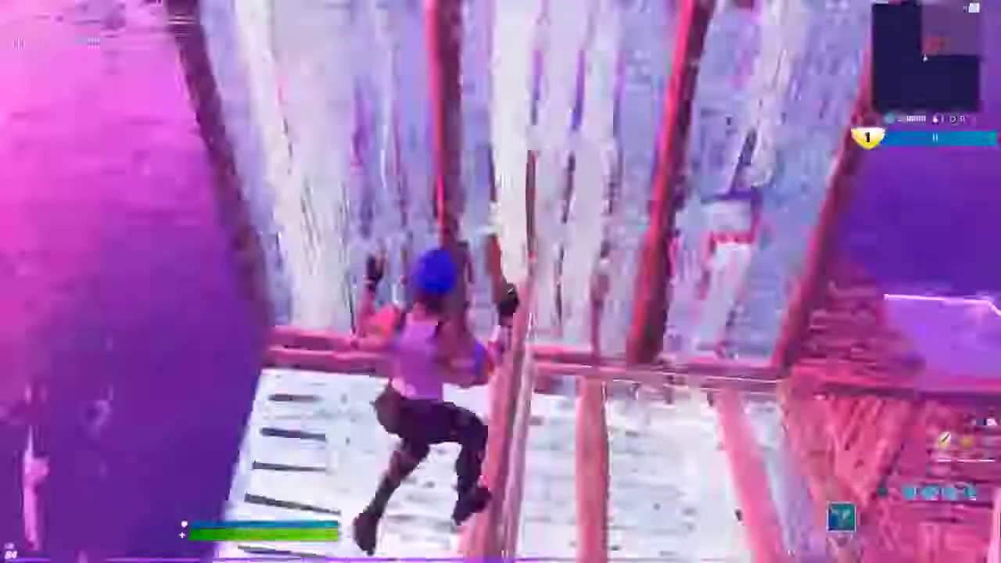
pyautogui.press('g')
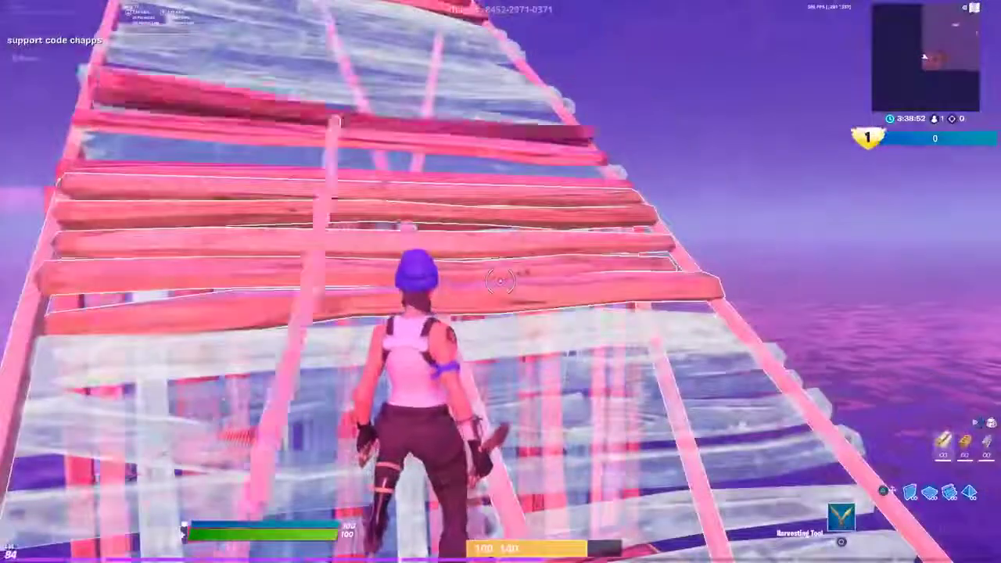
# - Place a large wooden wall, then more ramps and walls while climbing
pyautogui.click(500, 281)
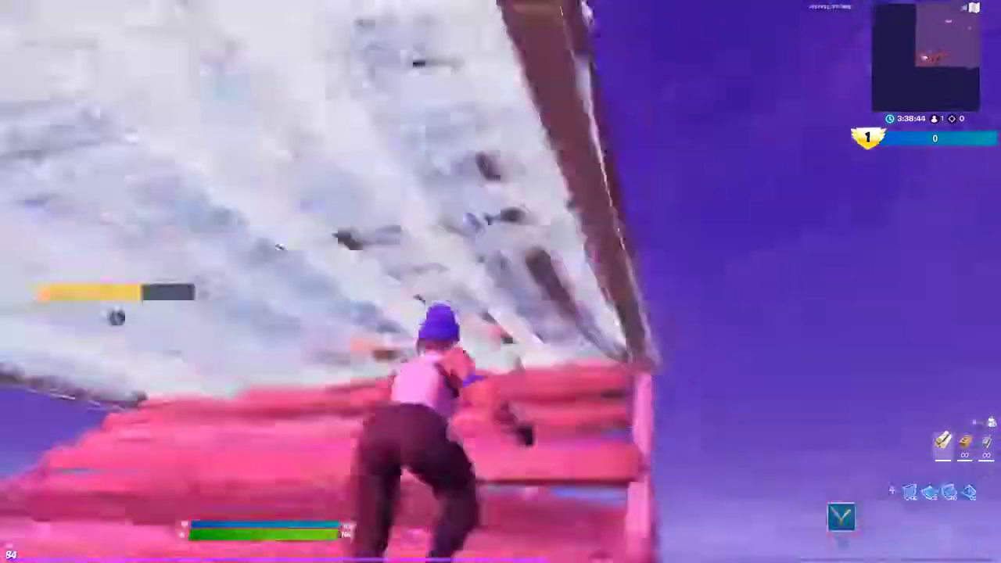
pyautogui.click(501, 282)
pyautogui.click(501, 282)
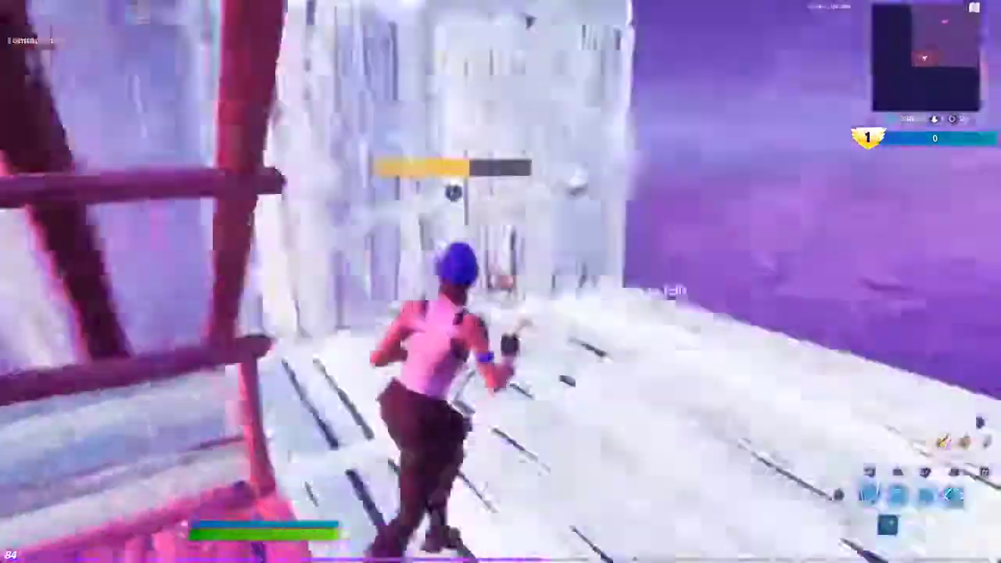
pyautogui.click(501, 281)
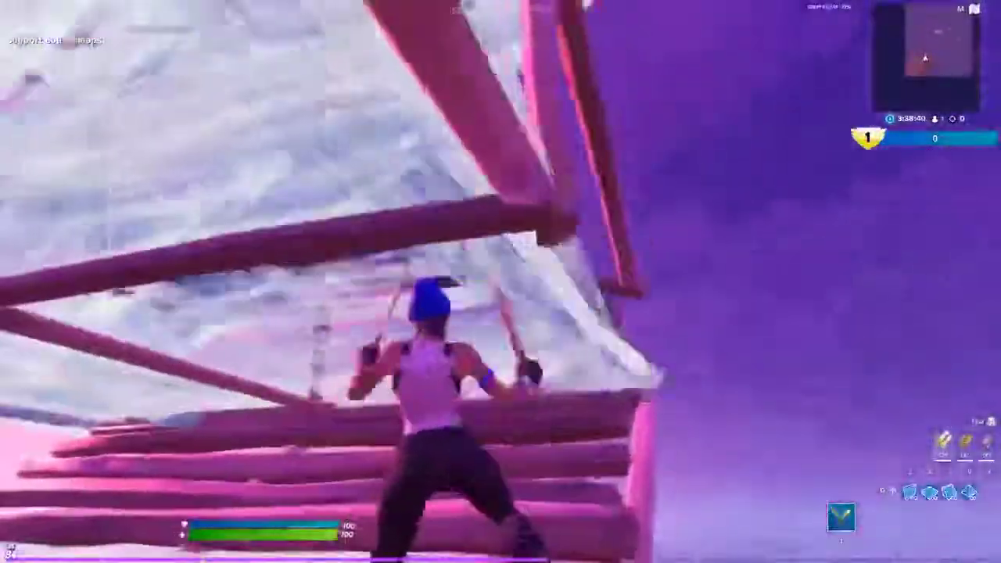
pyautogui.click(501, 282)
pyautogui.click(500, 281)
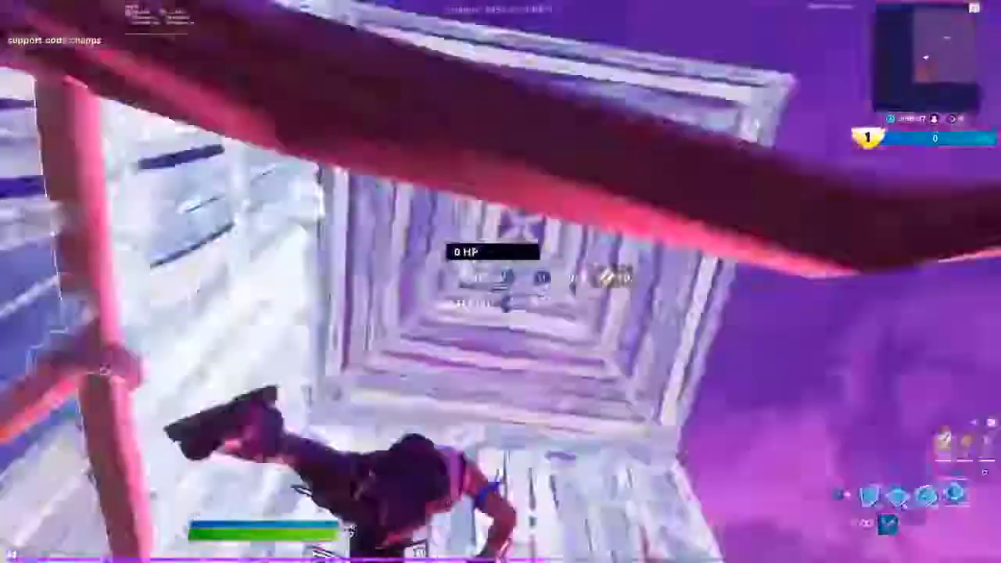
pyautogui.click(500, 281)
# - Switch to the Harvesting Tool, build walls, ramps and a final floor, then open Start
pyautogui.press('1')
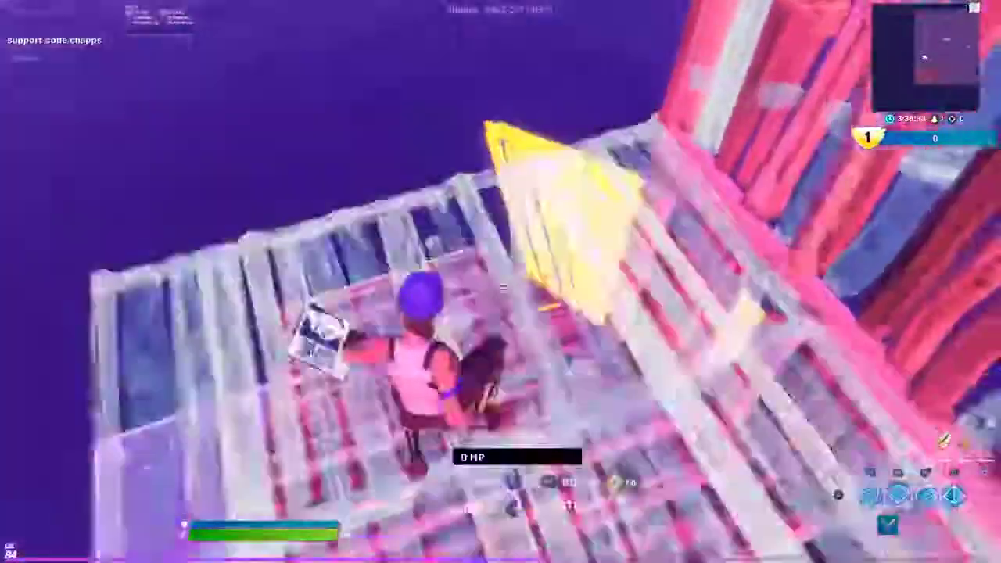
pyautogui.click(501, 281)
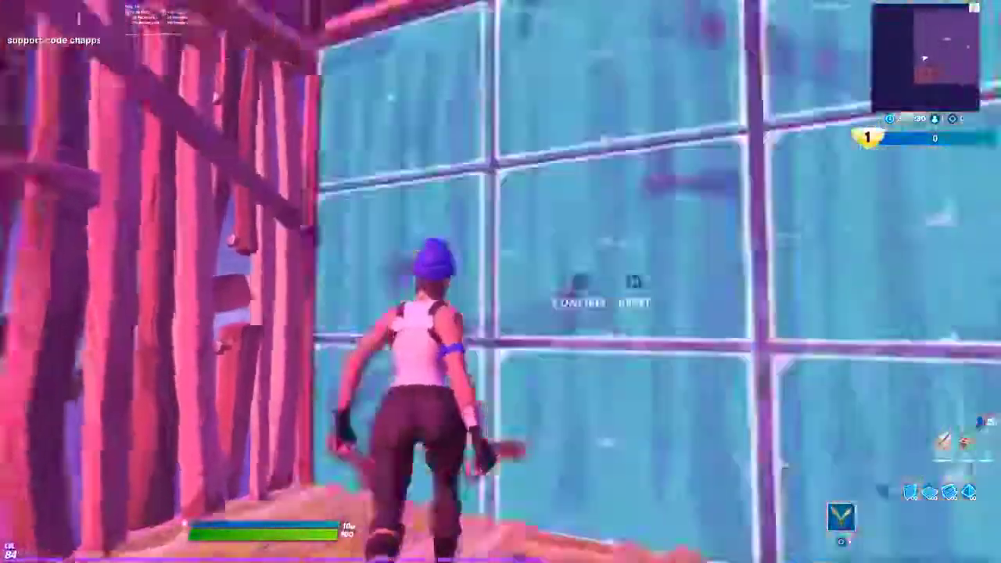
pyautogui.click(501, 281)
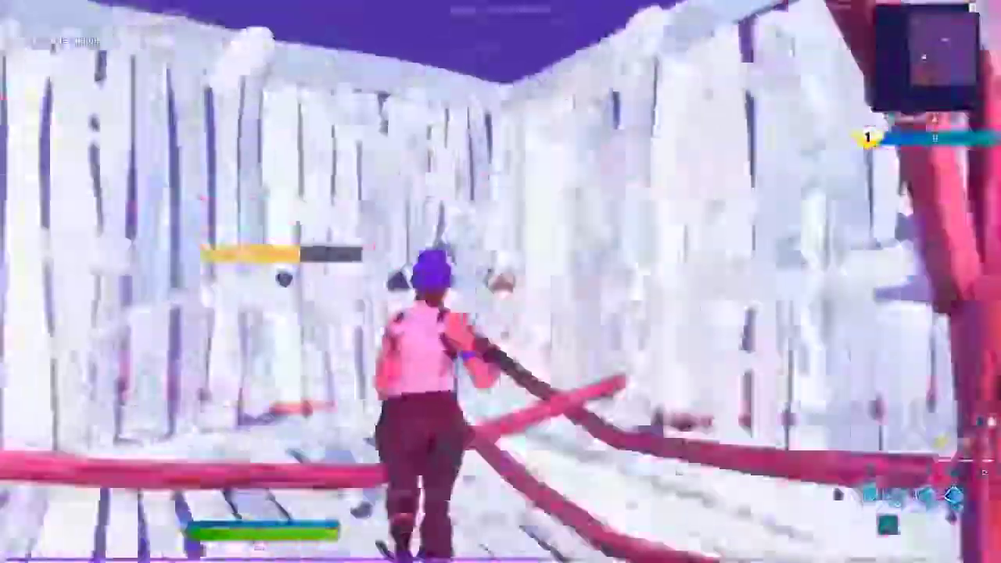
pyautogui.click(500, 281)
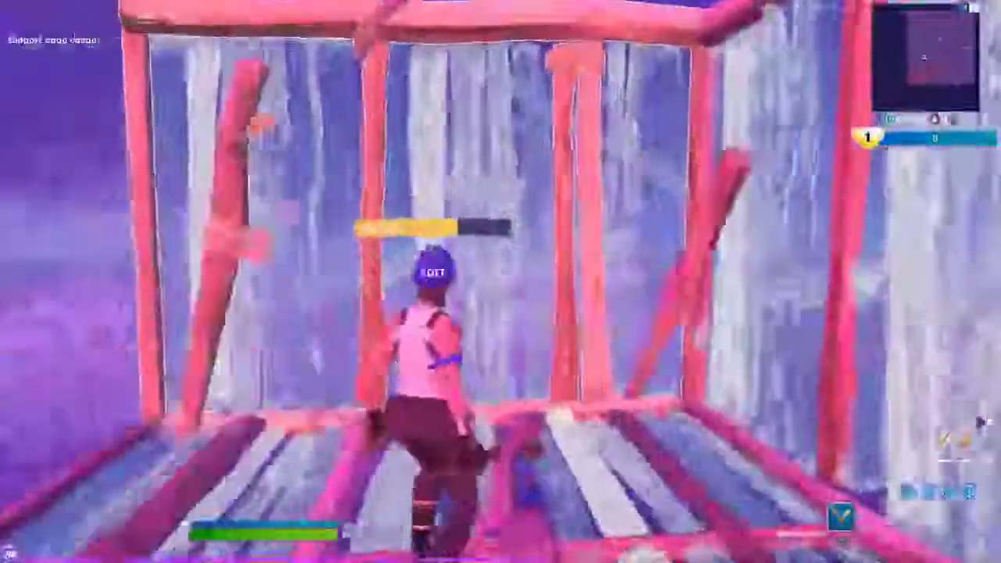
pyautogui.click(501, 282)
pyautogui.click(501, 282)
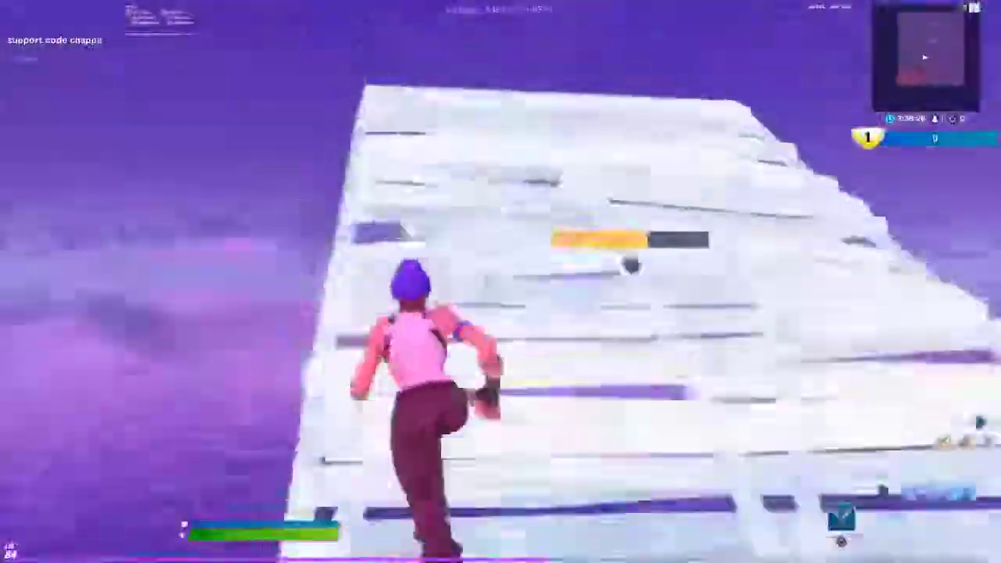
pyautogui.click(500, 282)
pyautogui.click(500, 282)
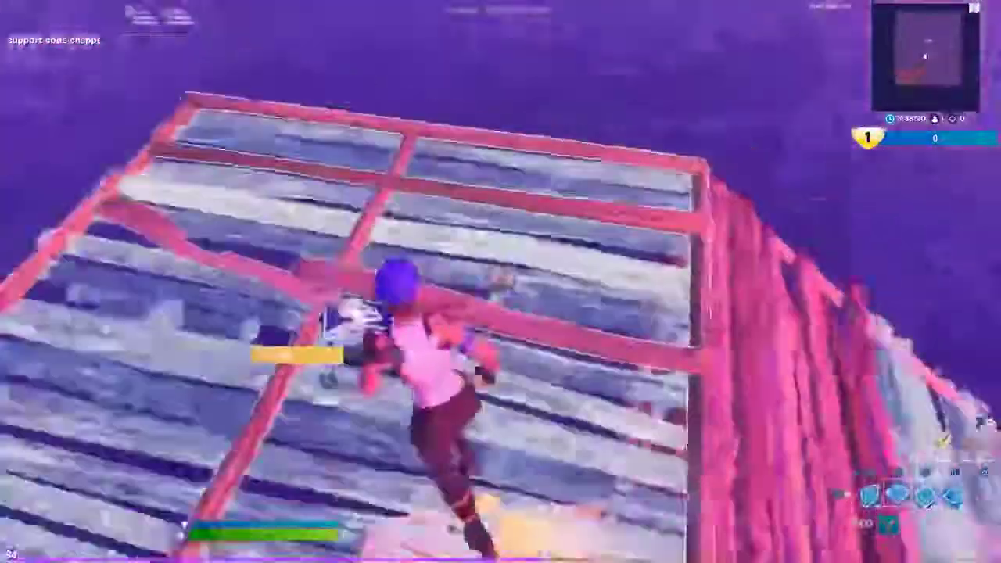
pyautogui.click(500, 281)
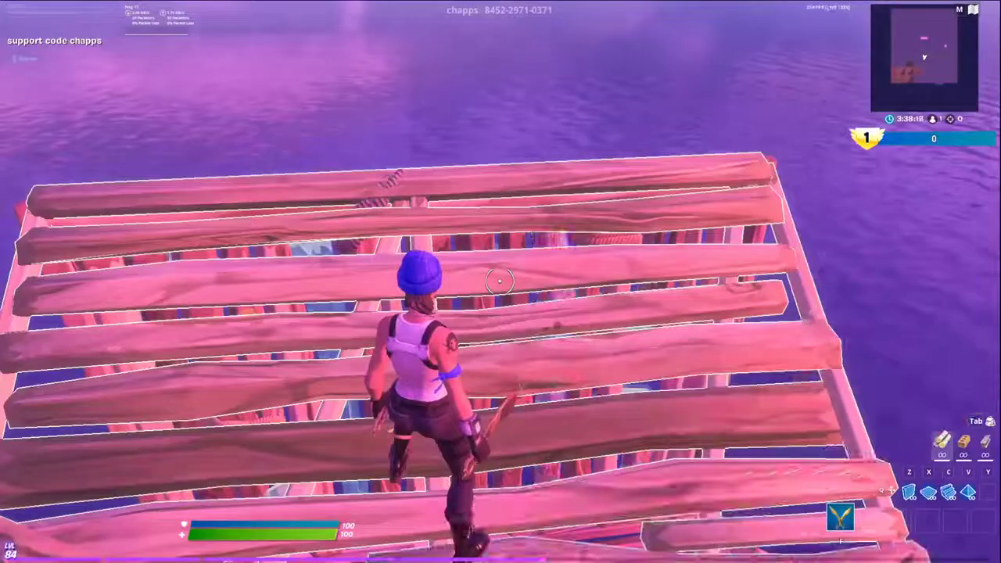
pyautogui.press('super')
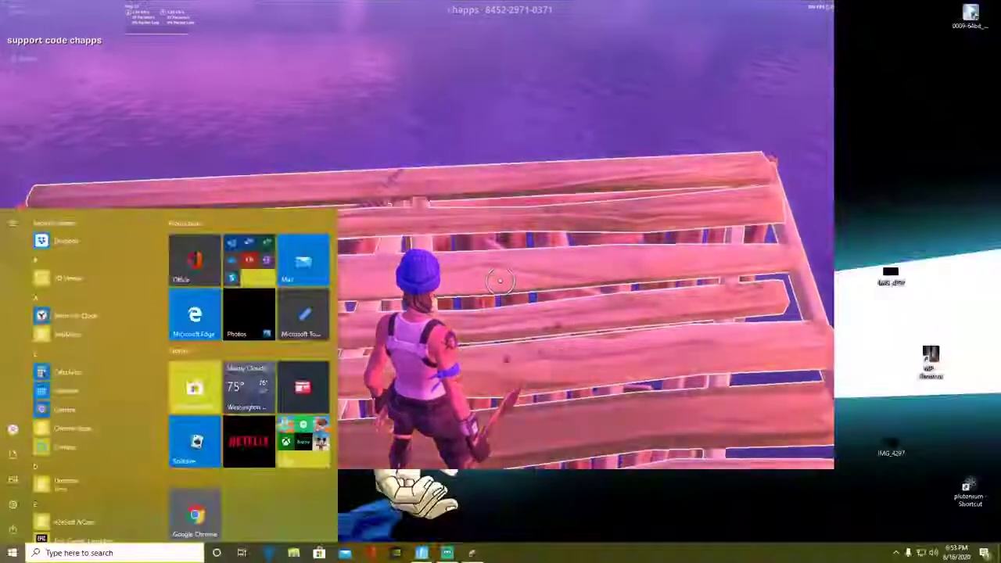